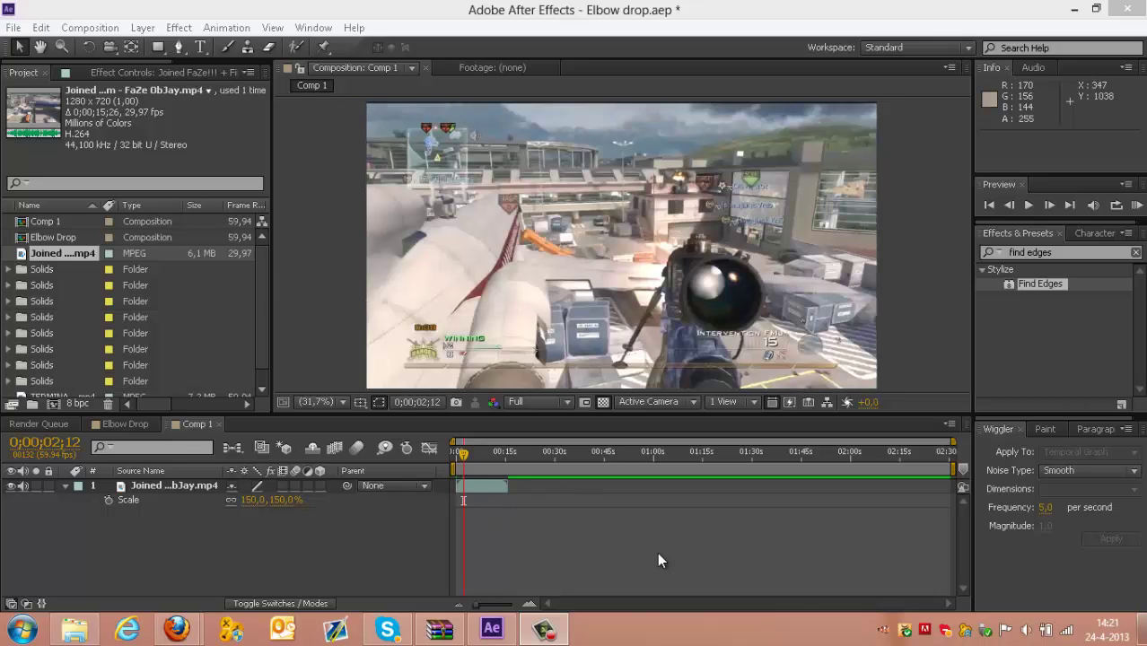
Apply the Find Edges effect to the gameplay clip at 0;00;02;11 and invert it
{"action": "left_click", "coordinate": [1009, 204]}
{"action": "left_click", "coordinate": [1049, 208]}
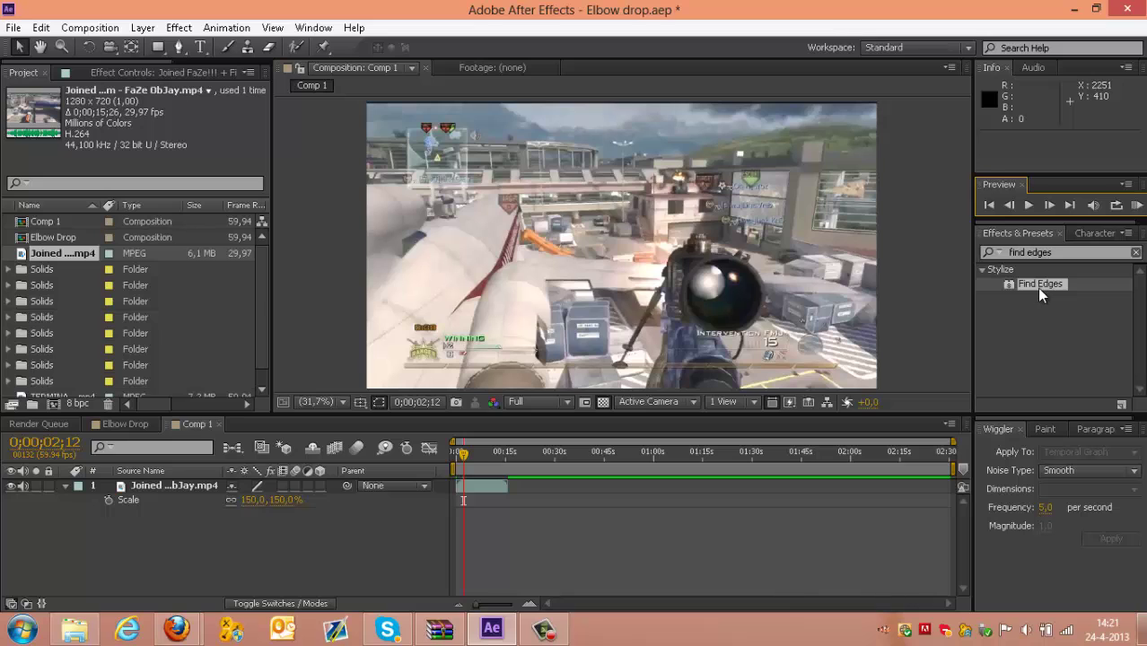
{"action": "left_click", "coordinate": [1002, 205]}
{"action": "left_click_drag", "start_coordinate": [1021, 283], "coordinate": [543, 270]}
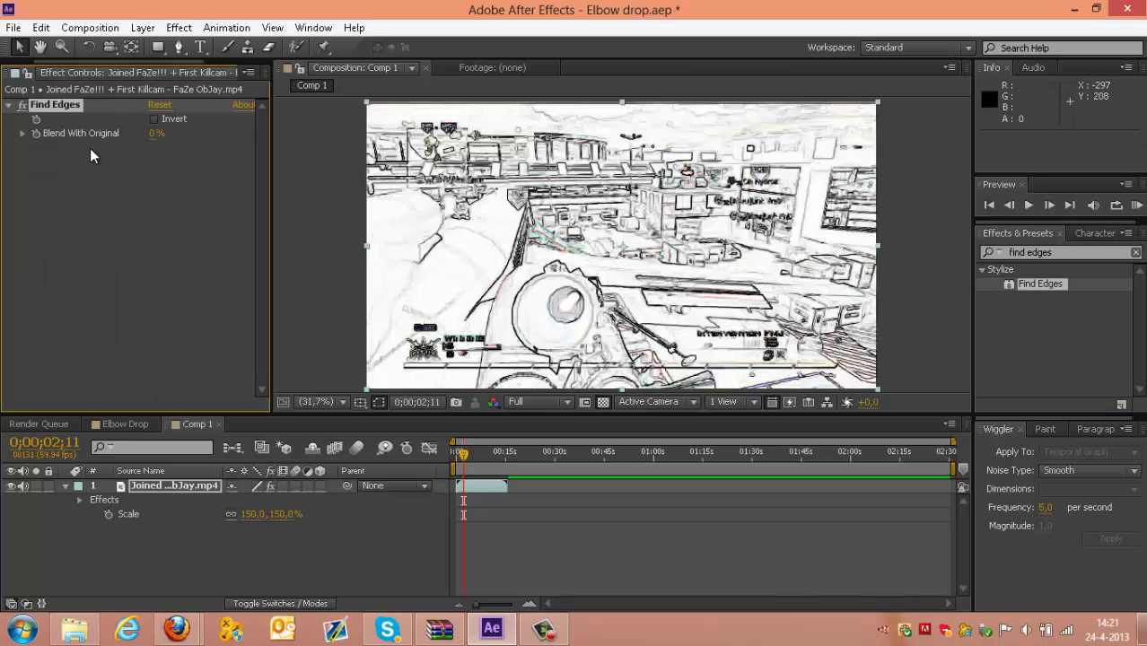
{"action": "left_click", "coordinate": [154, 119]}
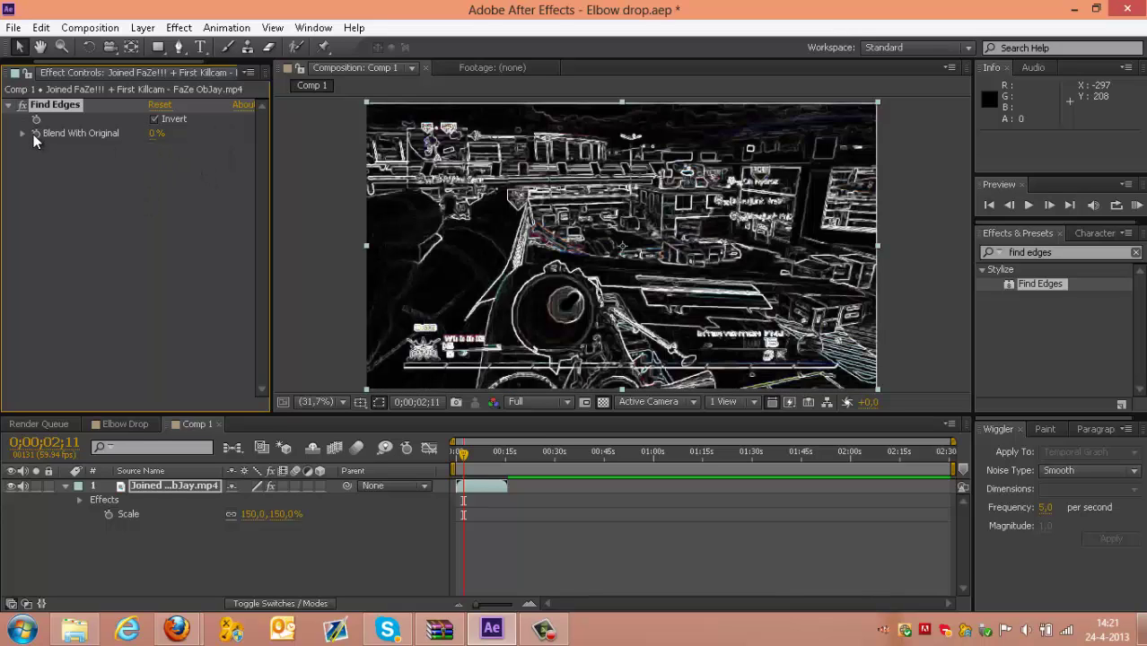
Enable keyframing for the Find Edges Blend With Original property and set it to 100% at 0;00;02;11
{"action": "left_click", "coordinate": [36, 134]}
{"action": "left_click", "coordinate": [159, 133]}
{"action": "type", "text": "100"}
{"action": "key", "text": "Return"}
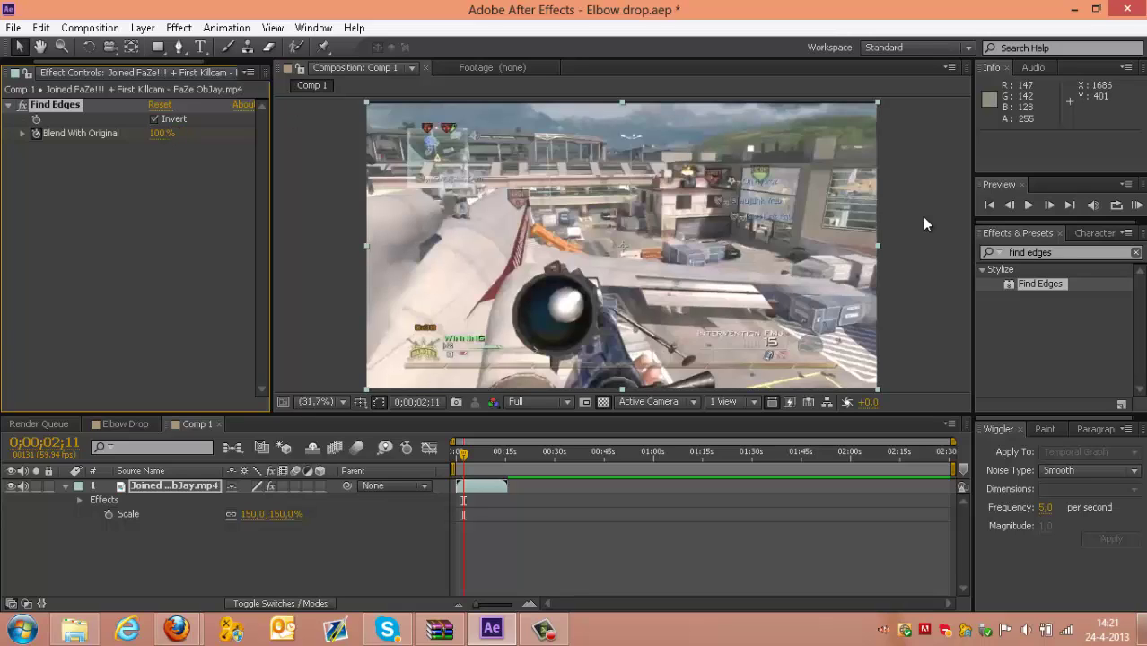
Set Blend With Original to 0% one frame further, at 0;00;02;12, and collapse the clip's properties in the timeline
{"action": "left_click", "coordinate": [1049, 205]}
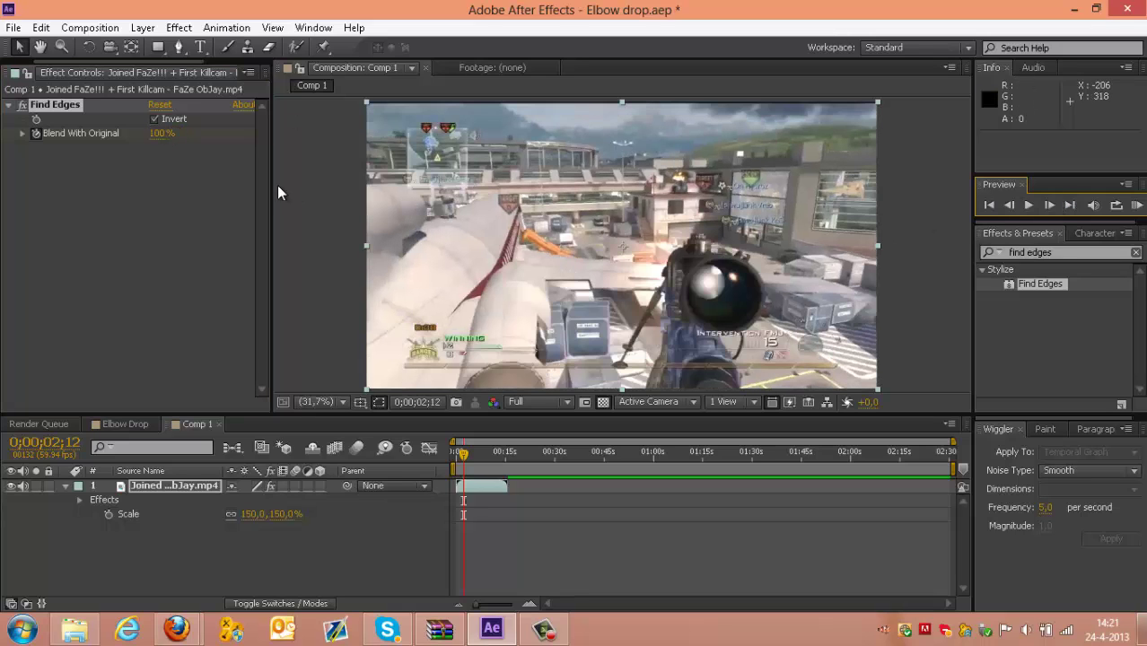
{"action": "left_click", "coordinate": [162, 133]}
{"action": "type", "text": "0"}
{"action": "key", "text": "Return"}
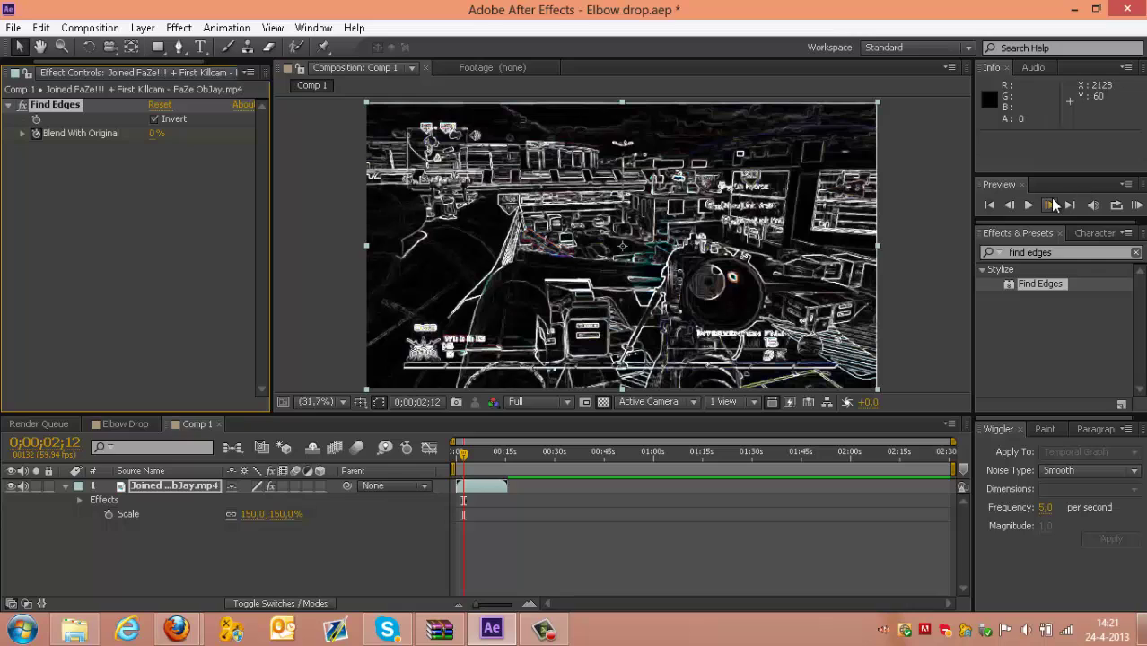
{"action": "left_click", "coordinate": [1009, 205]}
{"action": "left_click", "coordinate": [1053, 205]}
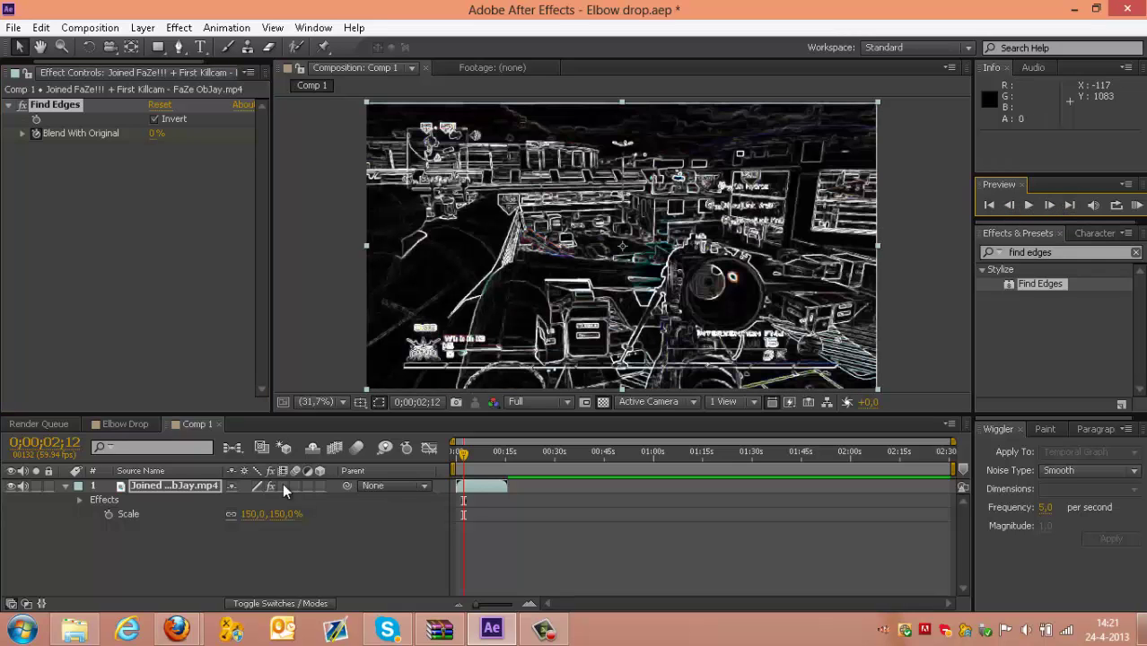
{"action": "left_click", "coordinate": [200, 489]}
{"action": "key", "text": "s"}
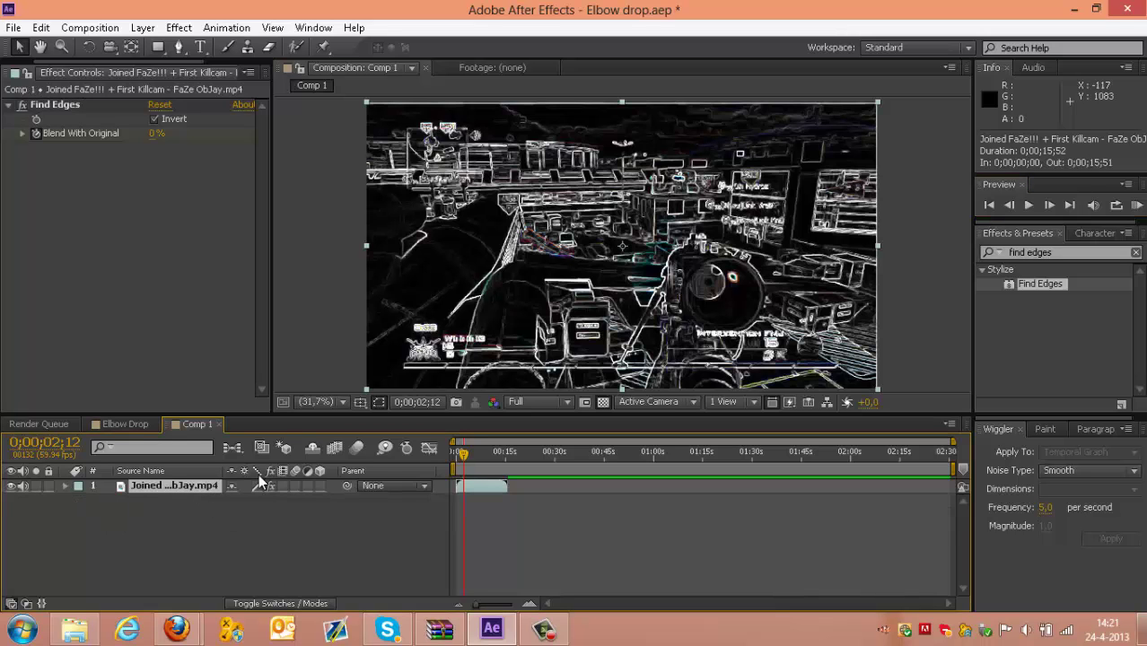
{"action": "left_click", "coordinate": [388, 629]}
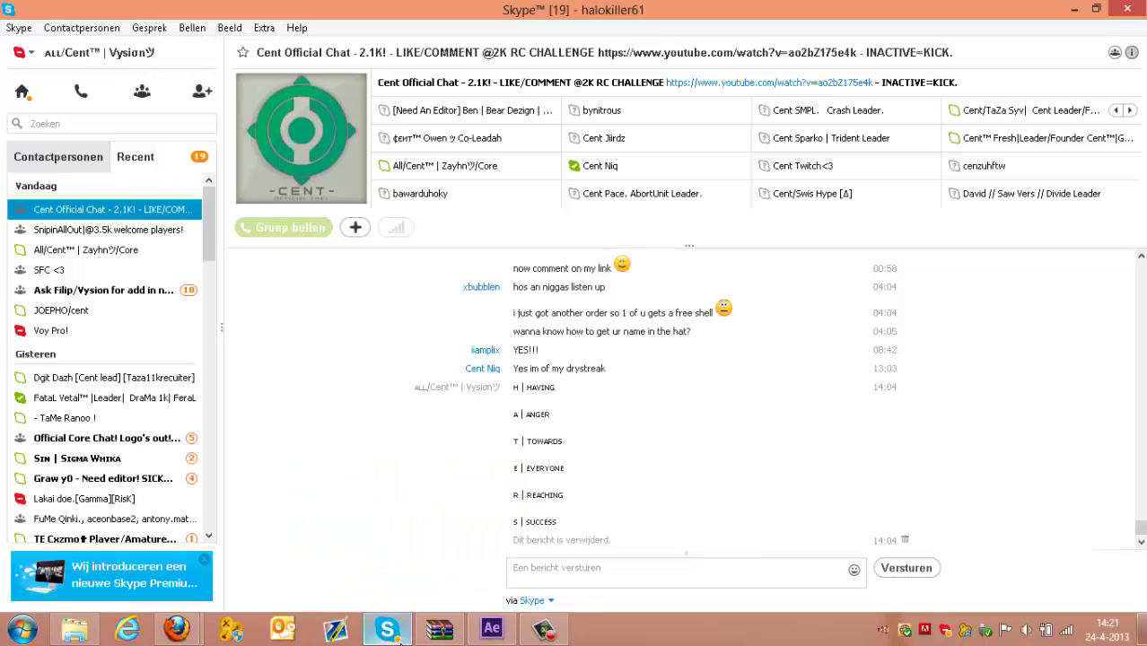
{"action": "left_click", "coordinate": [389, 636]}
{"action": "left_click", "coordinate": [390, 635]}
{"action": "left_click", "coordinate": [389, 636]}
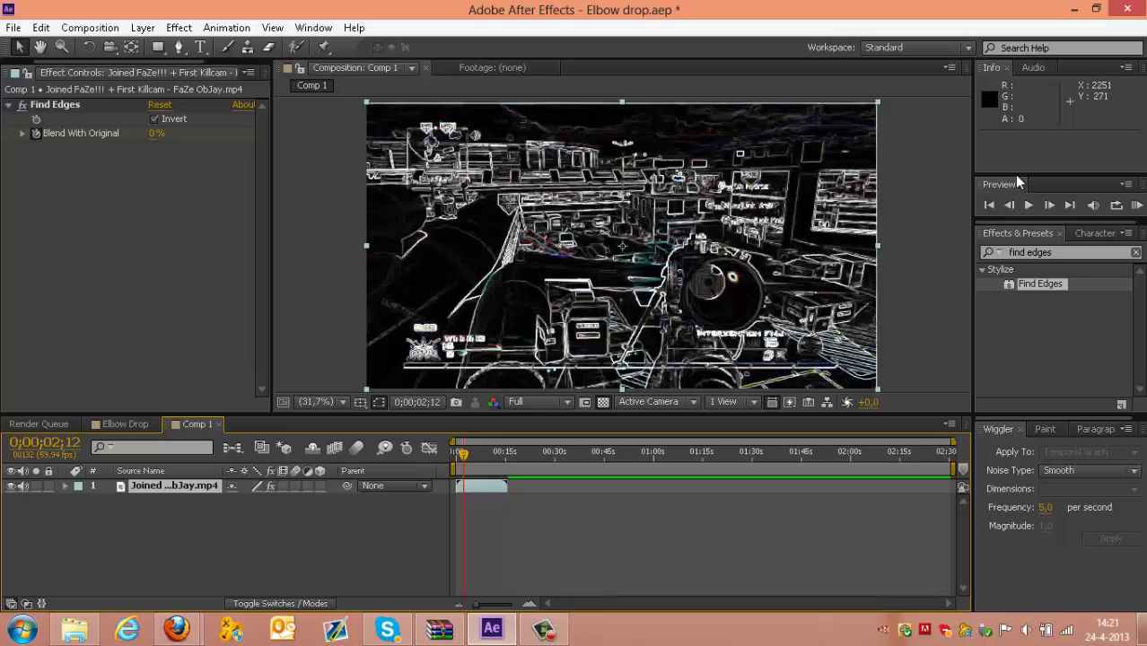
Play the clip from near its start and step frame by frame through the Find Edges transition around 0;00;02;11
{"action": "key", "text": "Page_Up"}
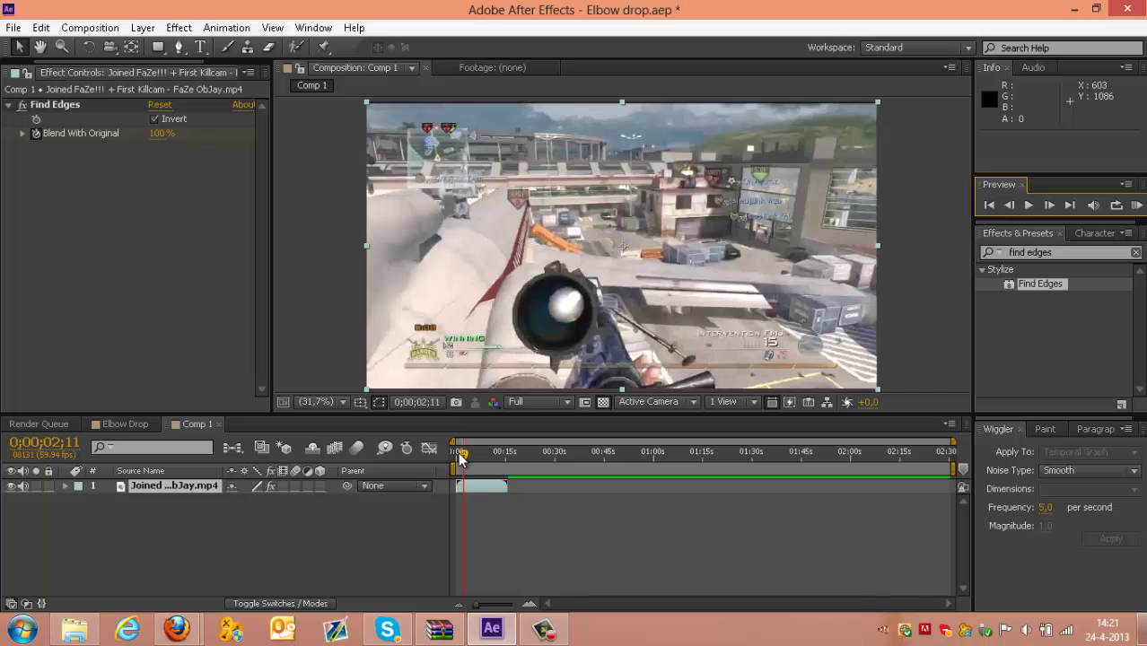
{"action": "left_click_drag", "start_coordinate": [462, 457], "coordinate": [451, 458]}
{"action": "left_click", "coordinate": [1030, 205]}
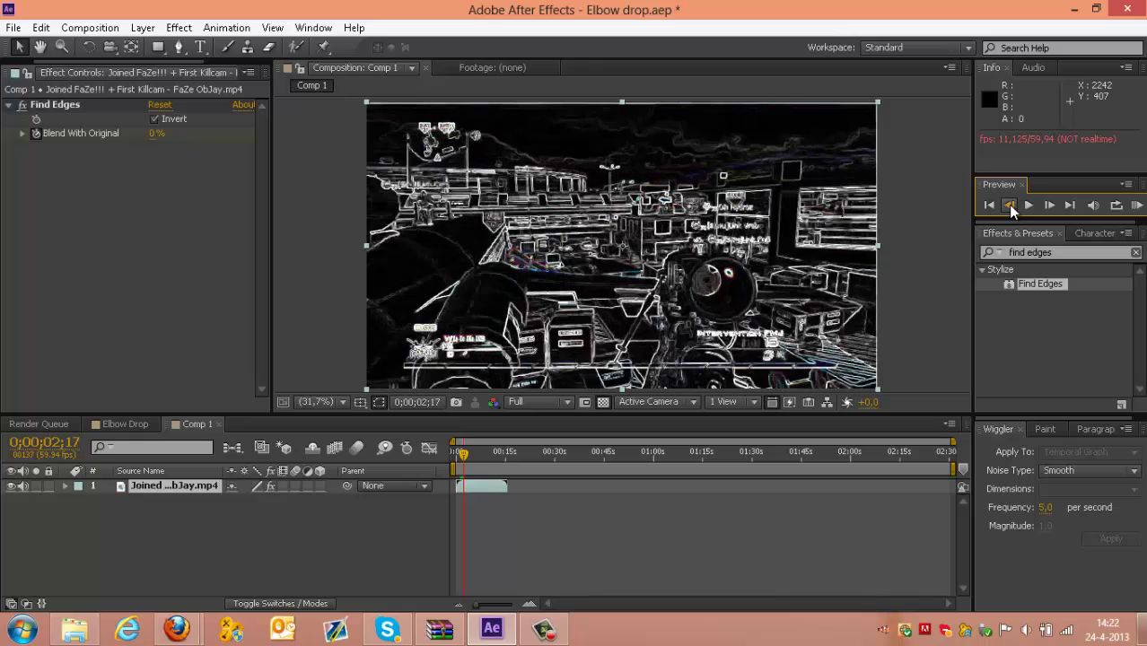
{"action": "left_click", "coordinate": [1008, 205]}
{"action": "left_click", "coordinate": [1008, 205]}
{"action": "left_click", "coordinate": [1008, 205]}
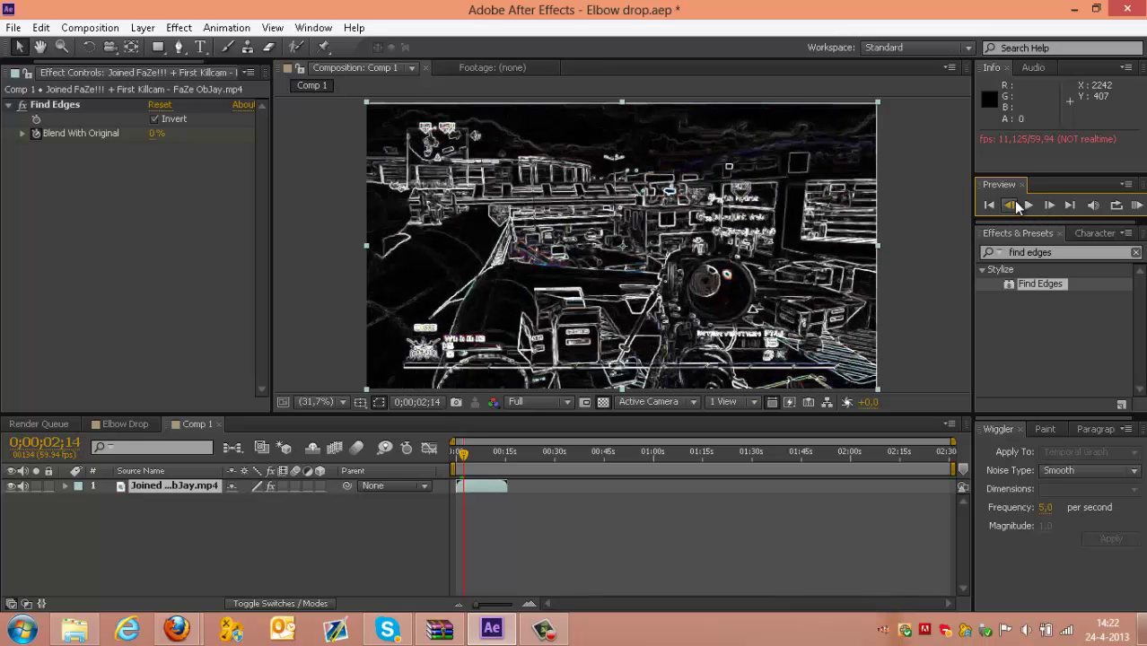
{"action": "left_click", "coordinate": [1012, 201]}
{"action": "left_click", "coordinate": [1013, 201]}
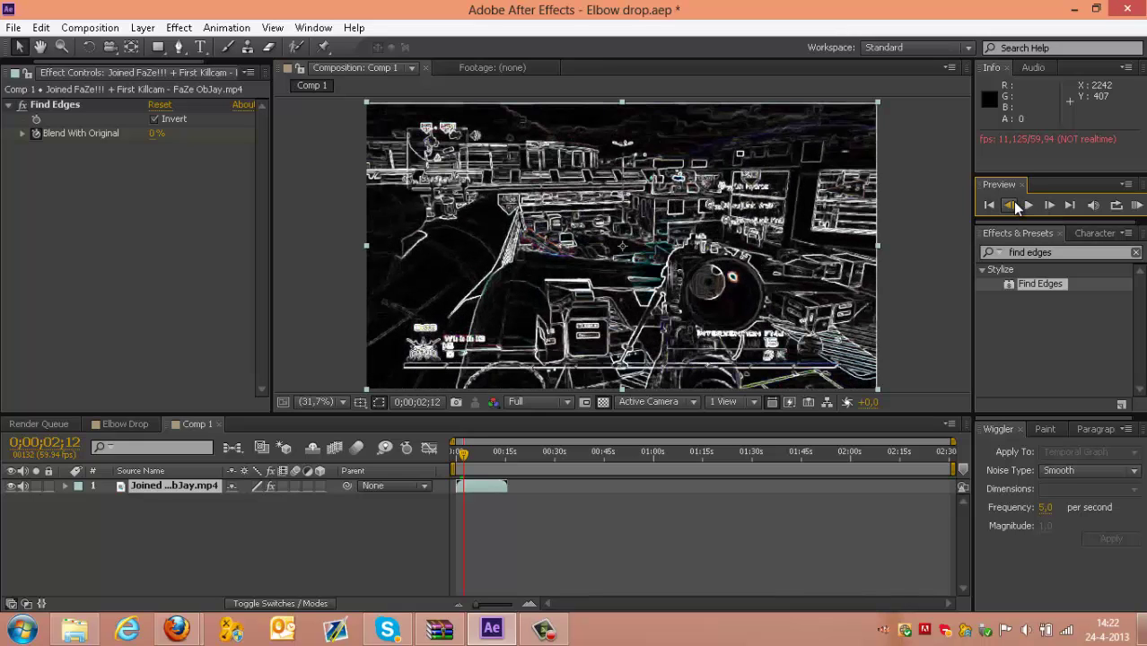
{"action": "left_click", "coordinate": [1013, 203]}
{"action": "left_click", "coordinate": [1048, 205]}
{"action": "left_click", "coordinate": [1008, 205]}
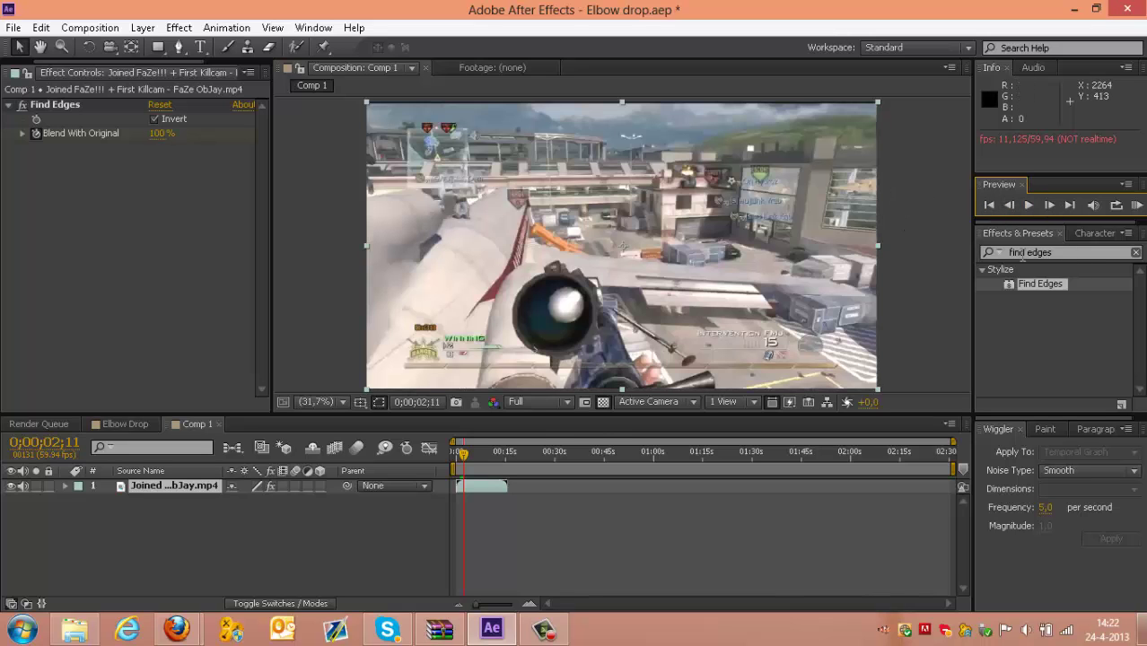
Search the effects for "color gradient", apply 4-Color Gradient to the clip and set its blending mode to Add
{"action": "left_click_drag", "start_coordinate": [1053, 253], "coordinate": [851, 240]}
{"action": "key", "text": "BackSpace"}
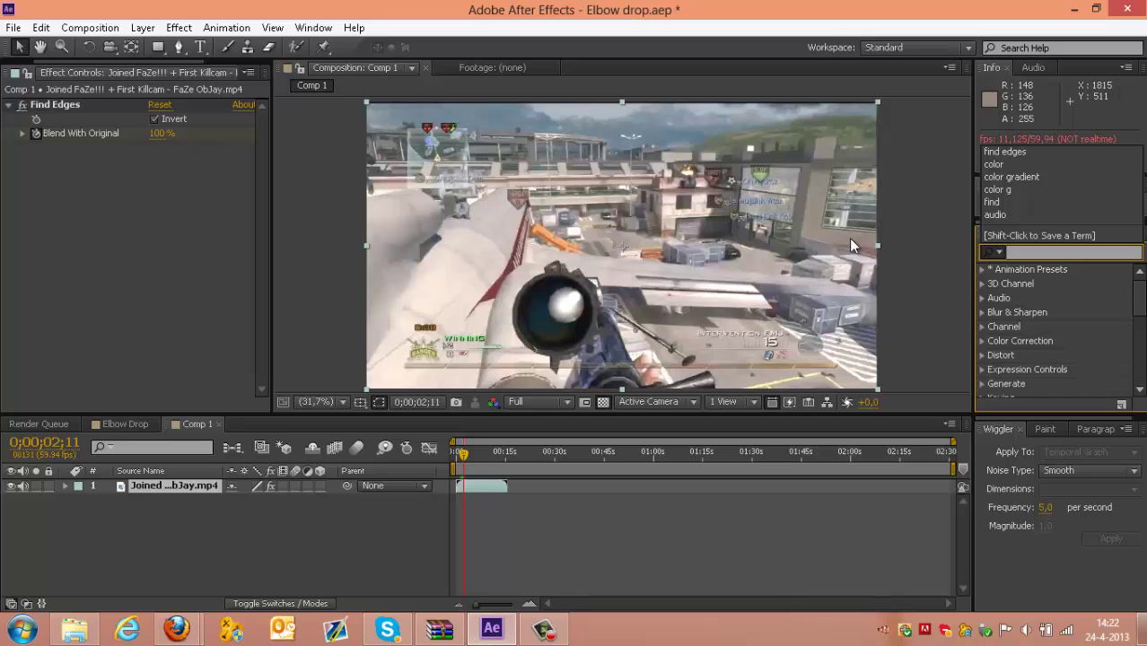
{"action": "type", "text": "color"}
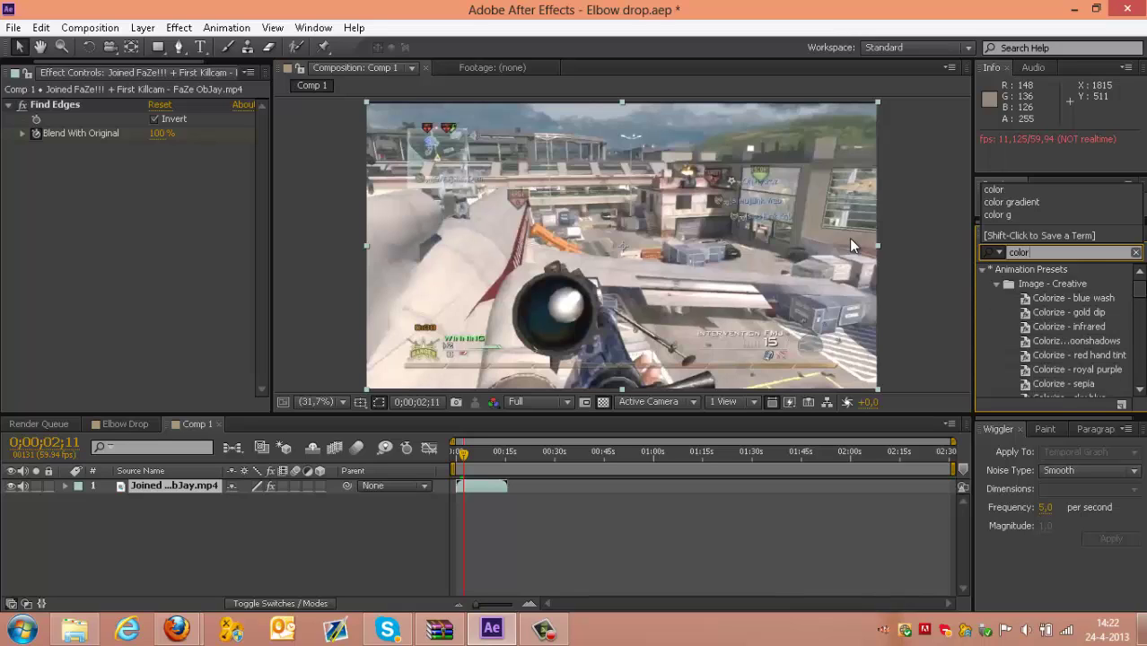
{"action": "type", "text": " gradient"}
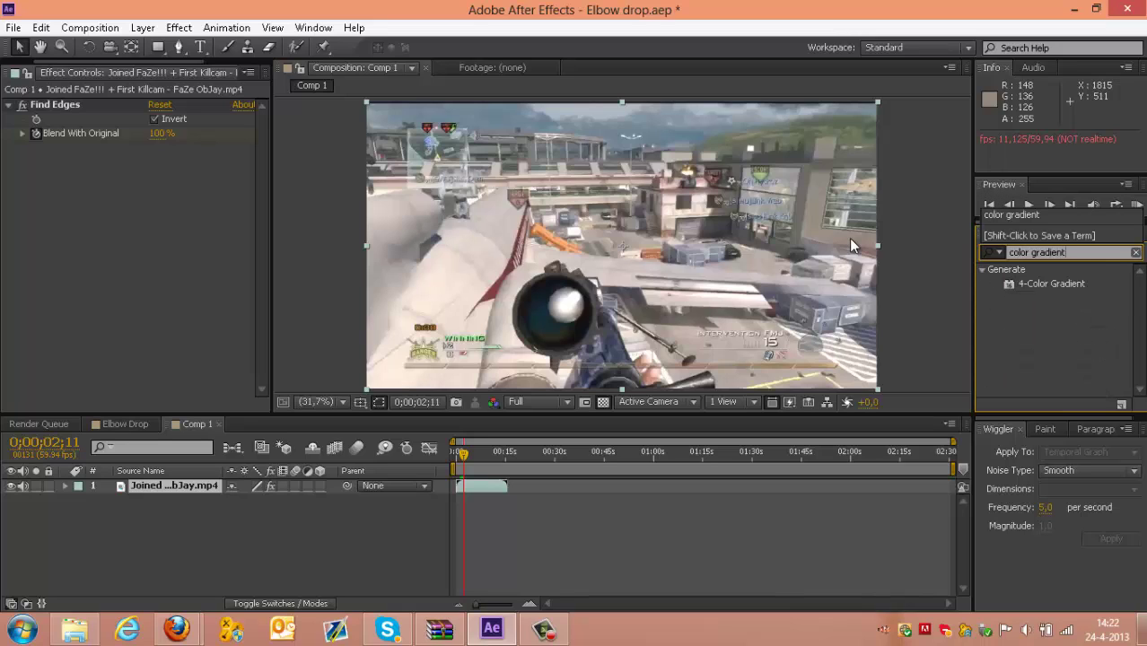
{"action": "left_click_drag", "start_coordinate": [1077, 285], "coordinate": [634, 242]}
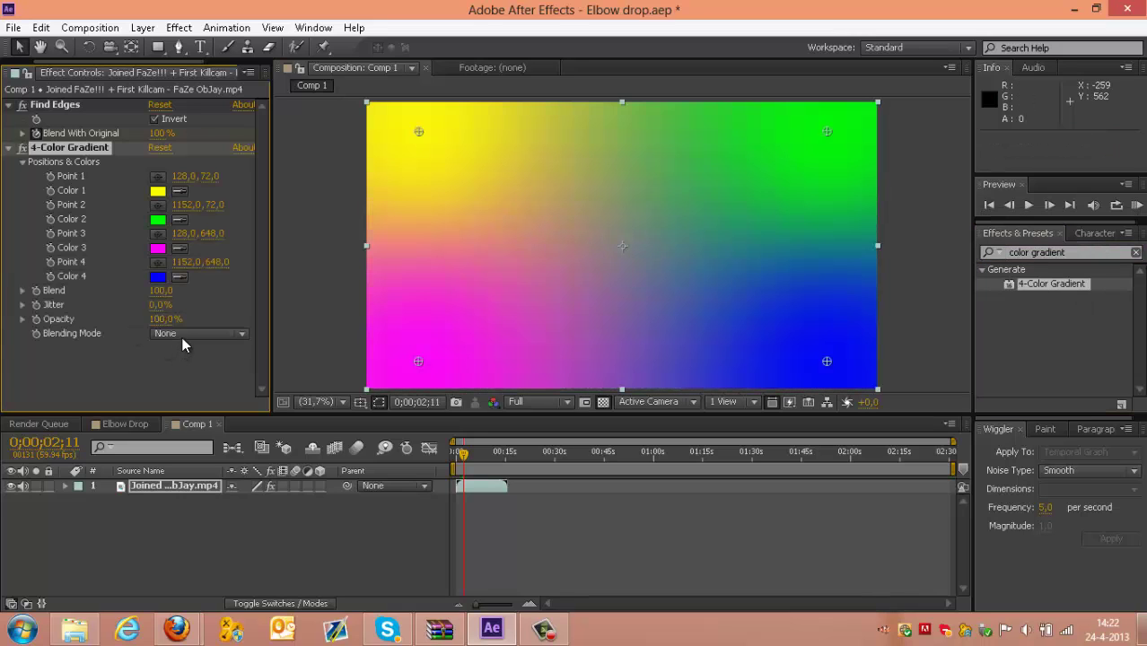
{"action": "left_click", "coordinate": [182, 337]}
{"action": "left_click", "coordinate": [236, 307]}
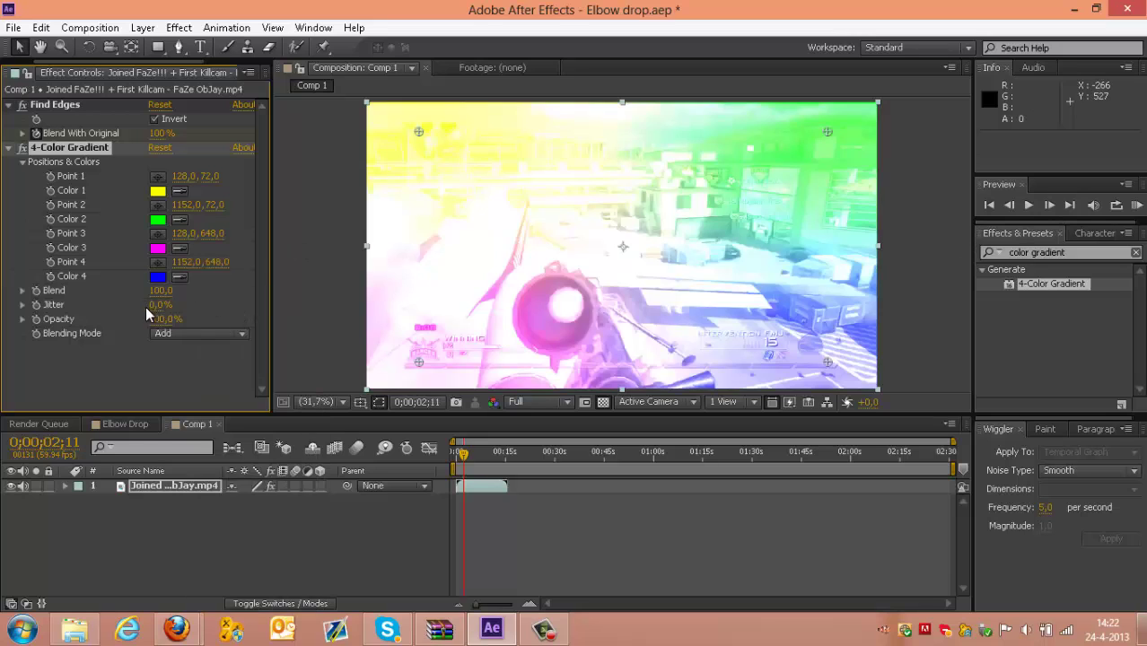
Keyframe the 4-Color Gradient's opacity at 0% on 0;00;02;11 and 100% on 0;00;02;12
{"action": "left_click", "coordinate": [161, 319]}
{"action": "type", "text": "0"}
{"action": "key", "text": "Return"}
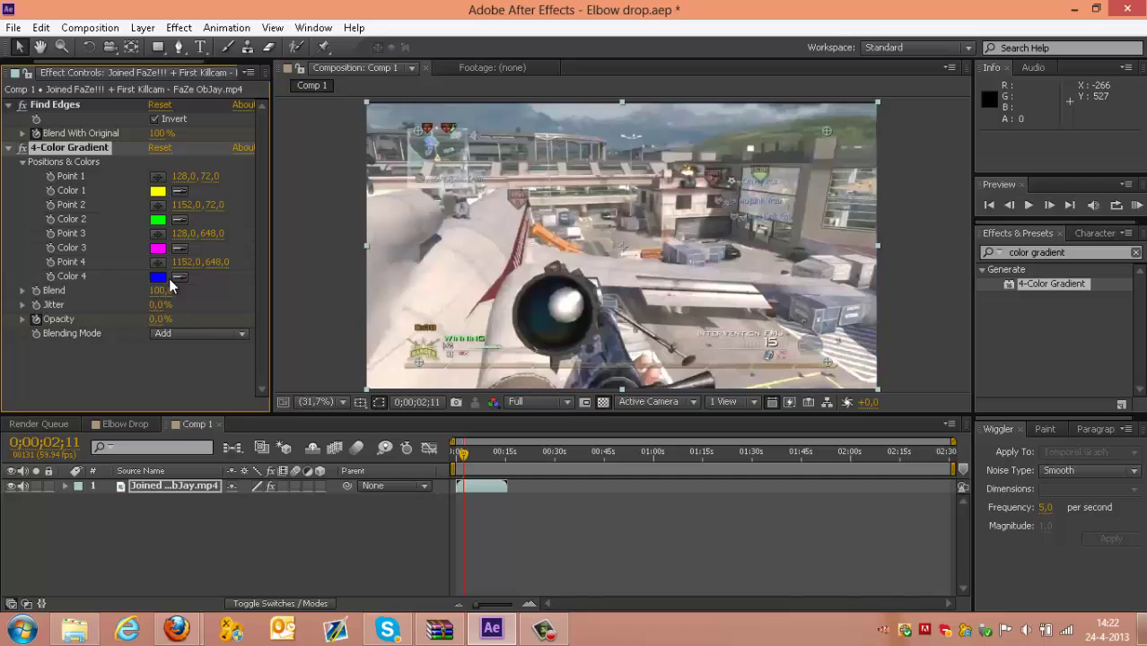
{"action": "left_click", "coordinate": [1050, 205]}
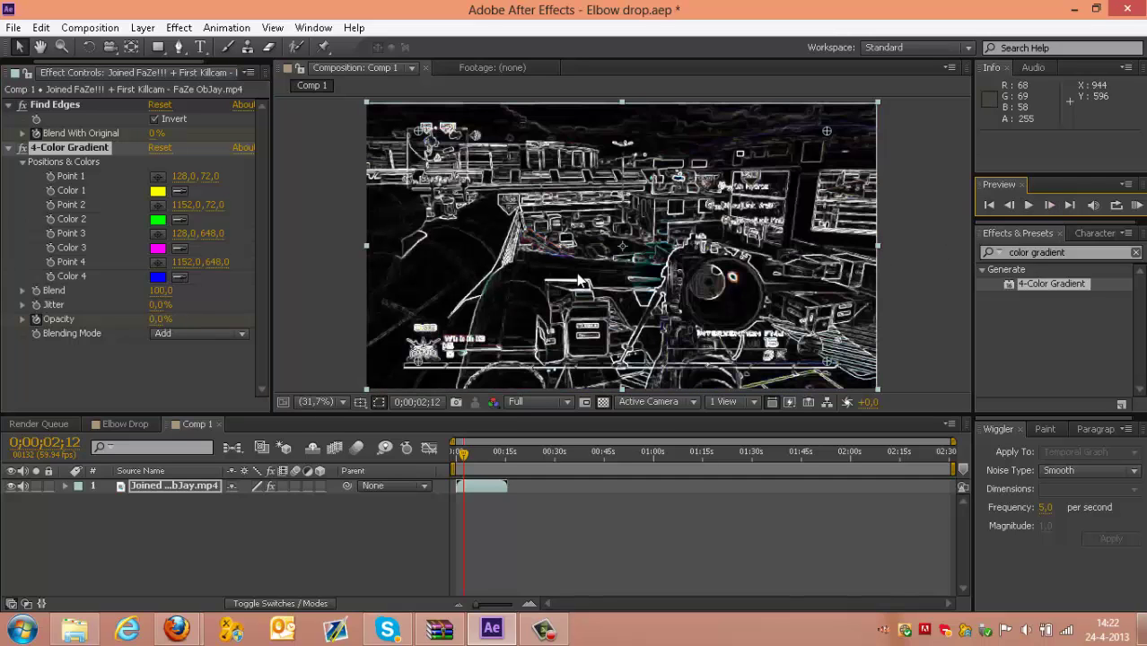
{"action": "left_click", "coordinate": [158, 319]}
{"action": "type", "text": "100"}
{"action": "key", "text": "Return"}
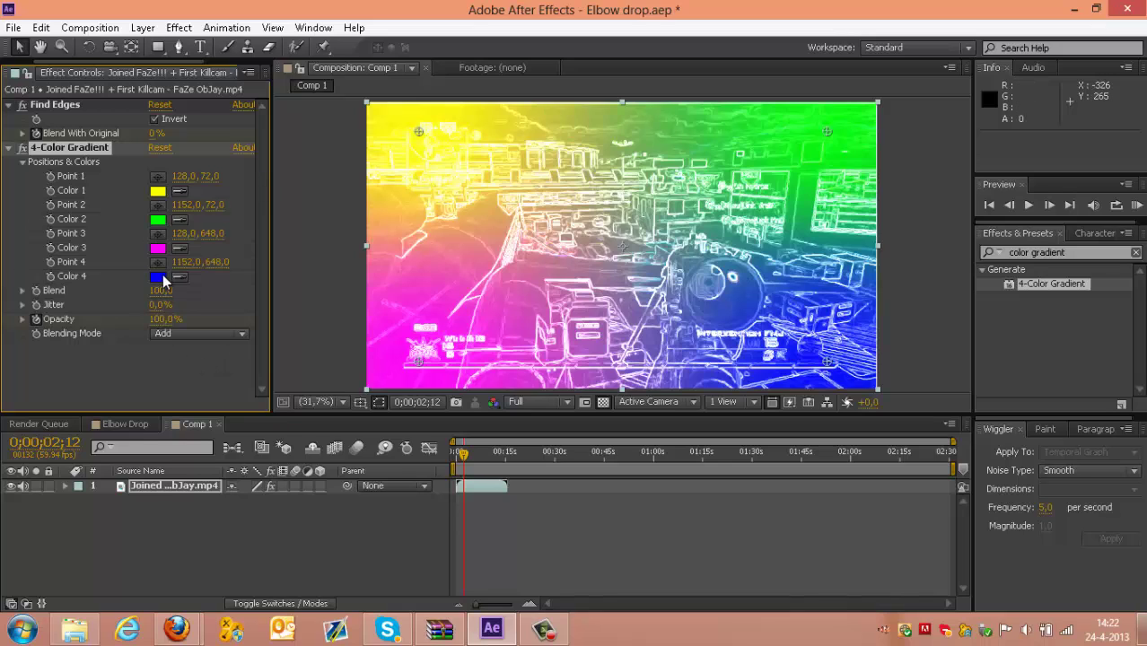
Set the 4-Color Gradient's Blend to 5 and compare the frames at 0;00;02;11 and 0;00;02;12
{"action": "left_click_drag", "start_coordinate": [160, 293], "coordinate": [126, 297]}
{"action": "left_click_drag", "start_coordinate": [157, 291], "coordinate": [373, 275]}
{"action": "left_click", "coordinate": [161, 292]}
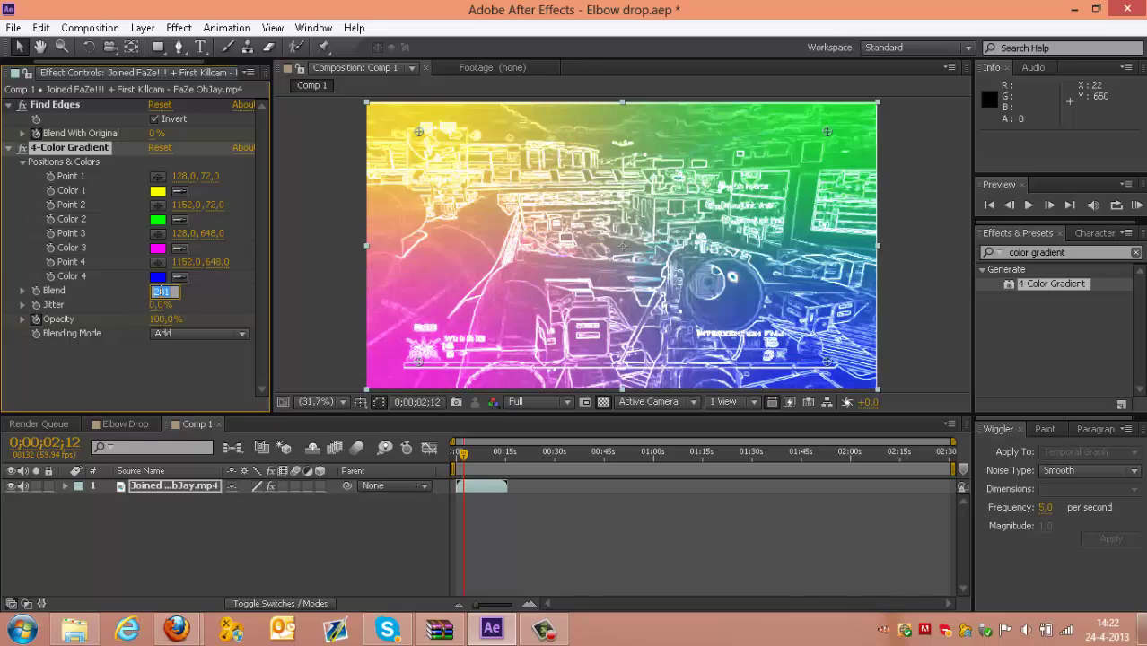
{"action": "type", "text": "100"}
{"action": "key", "text": "BackSpace"}
{"action": "key", "text": "BackSpace"}
{"action": "key", "text": "BackSpace"}
{"action": "type", "text": "5"}
{"action": "key", "text": "Return"}
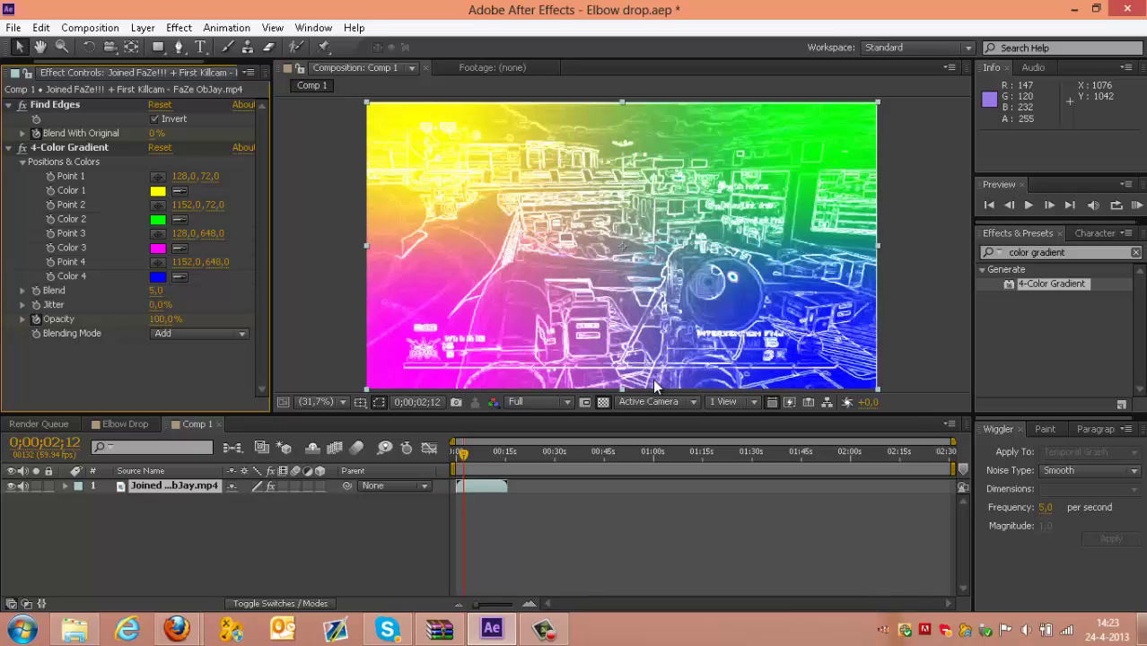
{"action": "left_click", "coordinate": [1005, 205]}
{"action": "left_click", "coordinate": [1049, 205]}
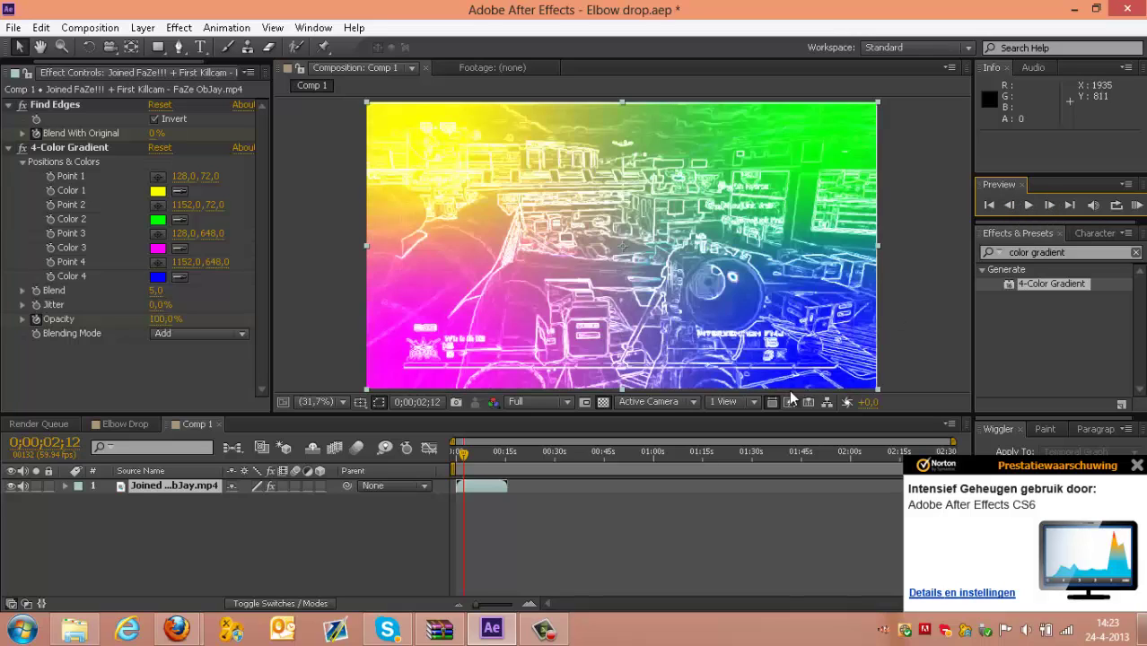
Reveal the clip's keyframed properties in the timeline and go to time 0;00;02;42
{"action": "left_click", "coordinate": [150, 488]}
{"action": "key", "text": "u"}
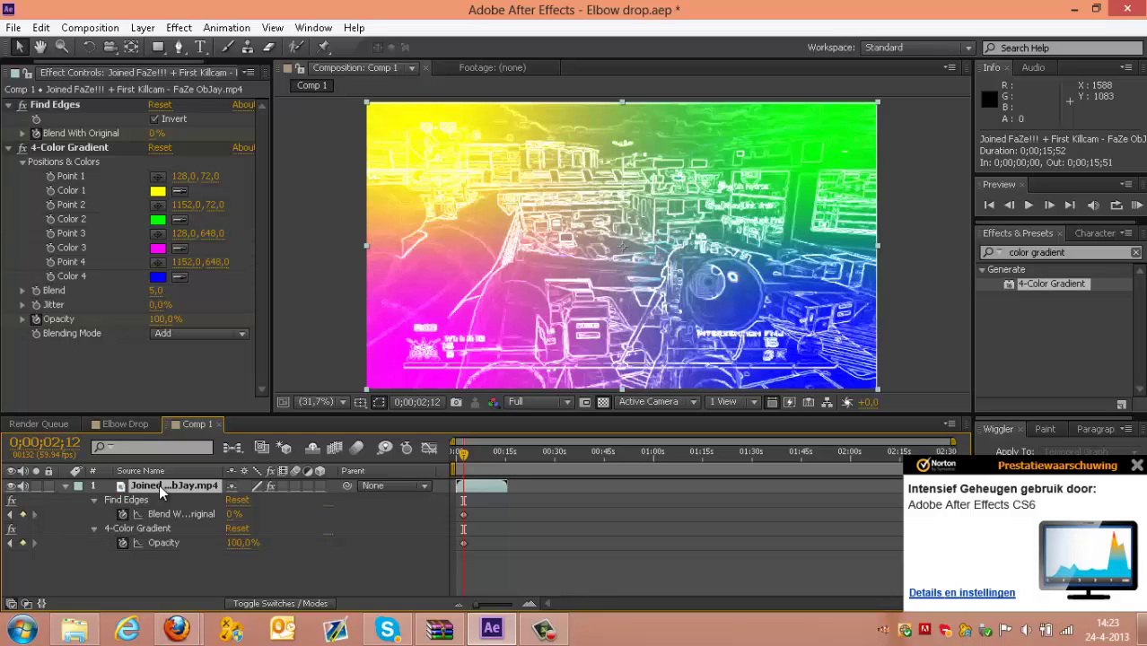
{"action": "left_click", "coordinate": [409, 402]}
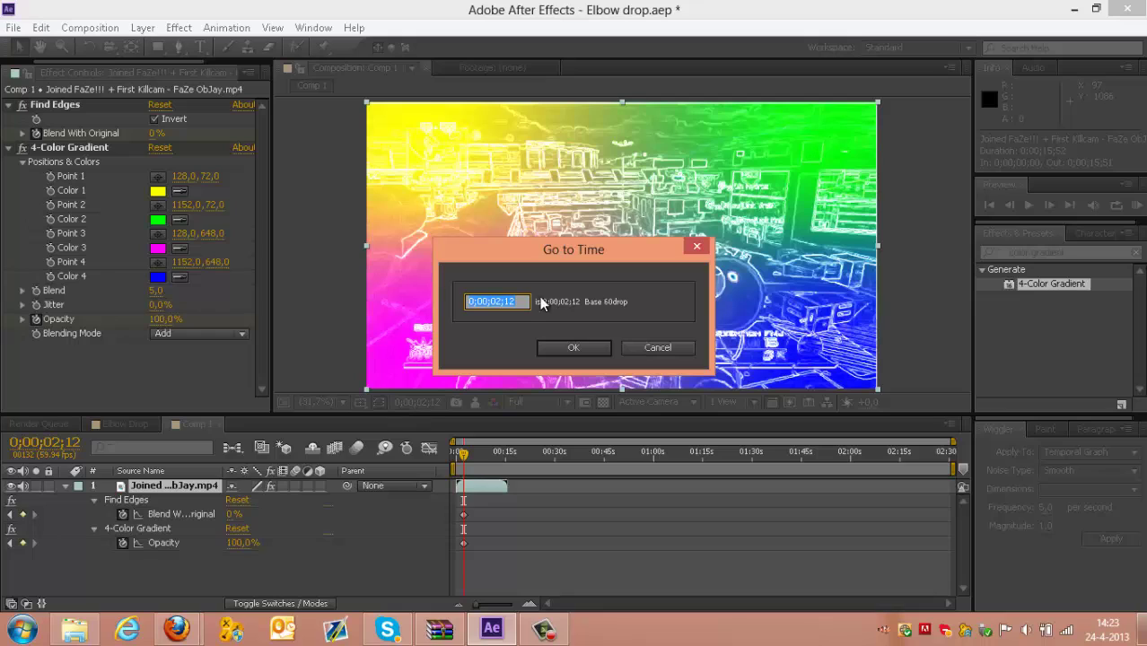
{"action": "left_click", "coordinate": [515, 301]}
{"action": "key", "text": "BackSpace"}
{"action": "key", "text": "BackSpace"}
{"action": "type", "text": "42"}
{"action": "key", "text": "Return"}
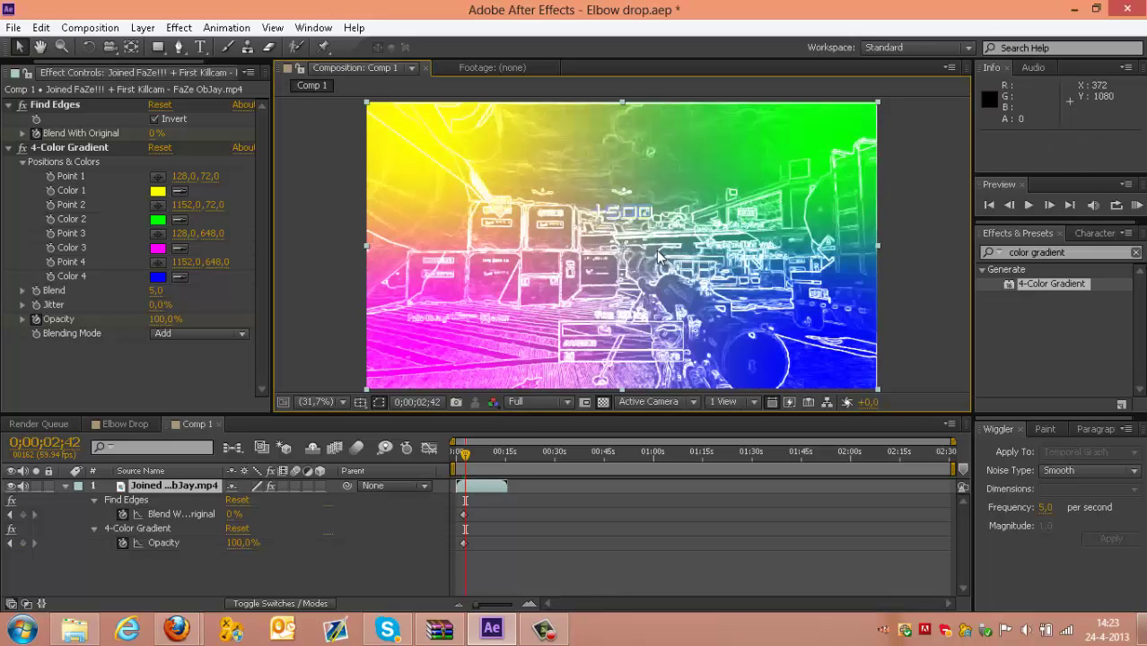
Set Blend With Original to 100% and the gradient's opacity to 0% at 0;00;02;42
{"action": "key", "text": "Tab"}
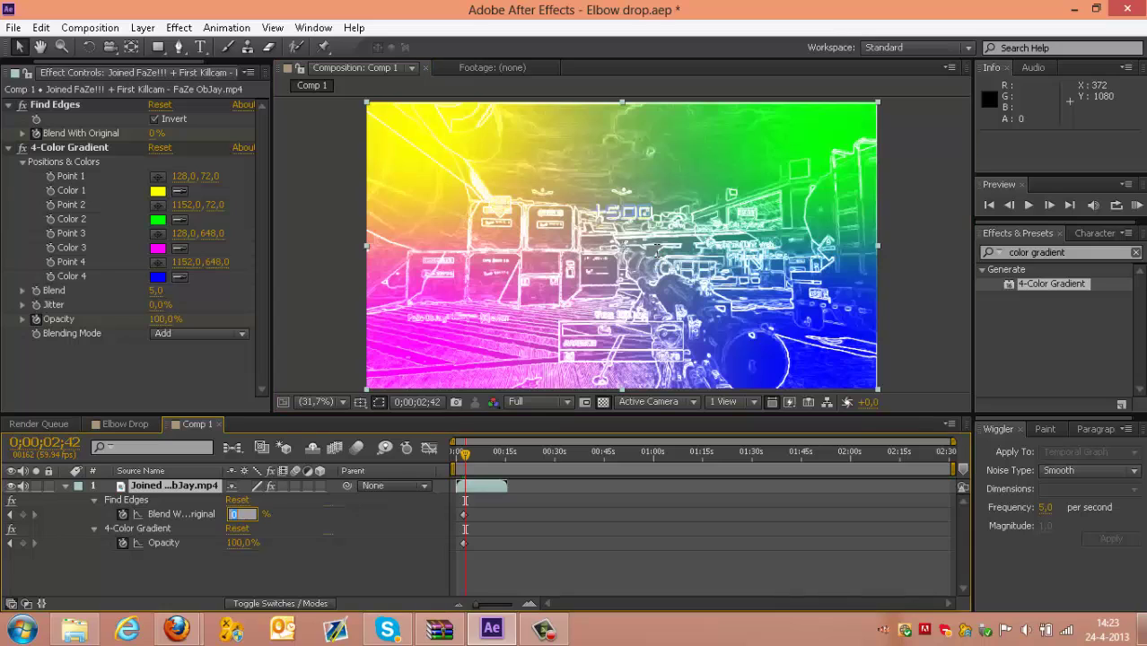
{"action": "type", "text": "100"}
{"action": "key", "text": "Return"}
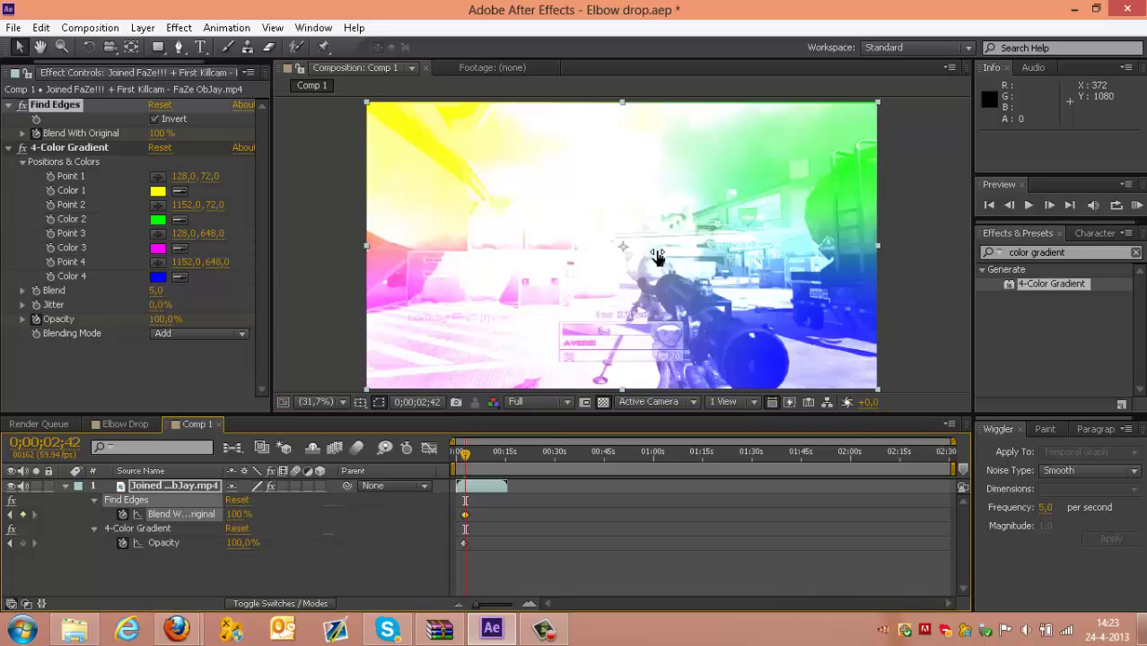
{"action": "left_click", "coordinate": [239, 543]}
{"action": "type", "text": "0"}
{"action": "key", "text": "Return"}
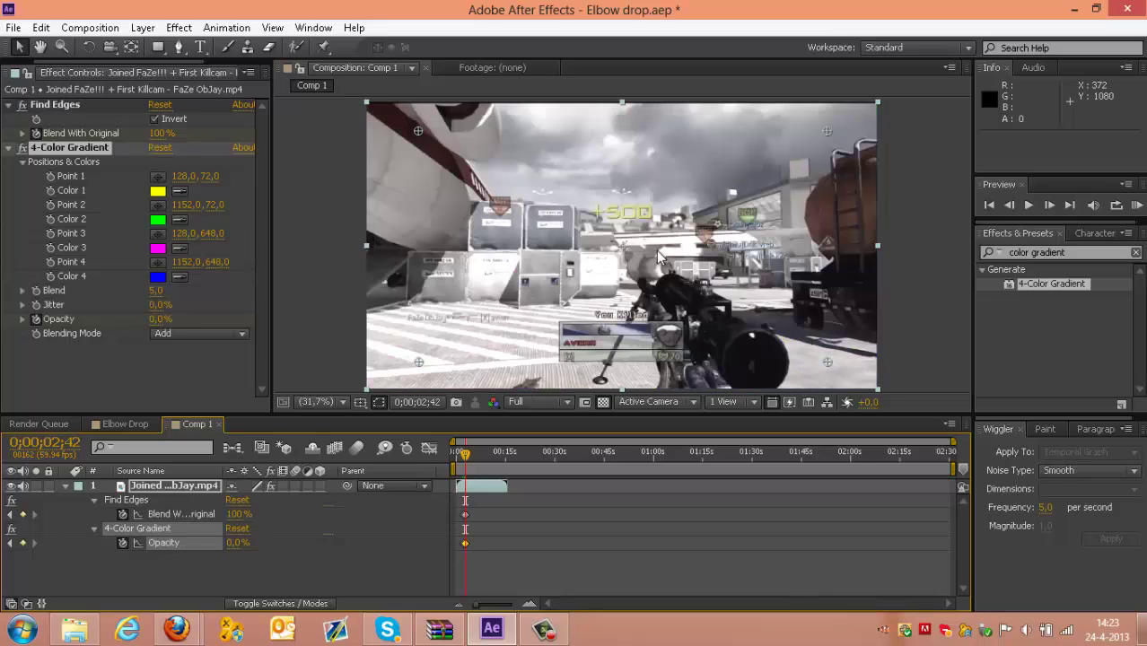
Add a 1920 x 1080 px black (000000) solid layer above the clip with the time at 0;00;00;00
{"action": "key", "text": "ctrl+shift+a"}
{"action": "key", "text": "Home"}
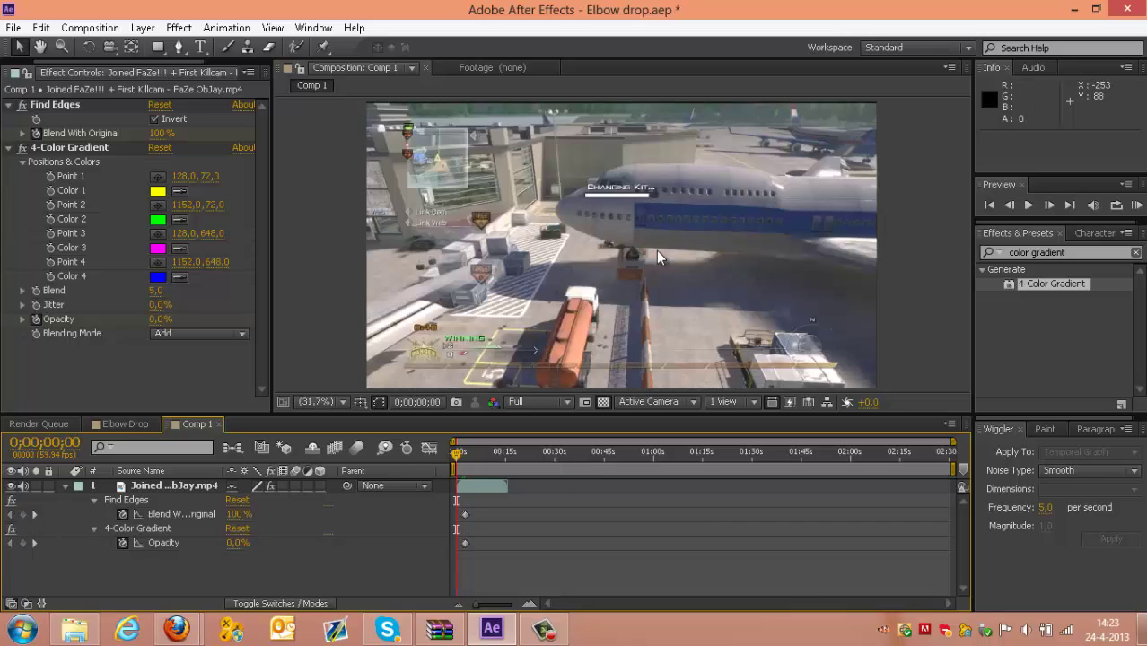
{"action": "key", "text": "alt+l"}
{"action": "key", "text": "Down"}
{"action": "key", "text": "Right"}
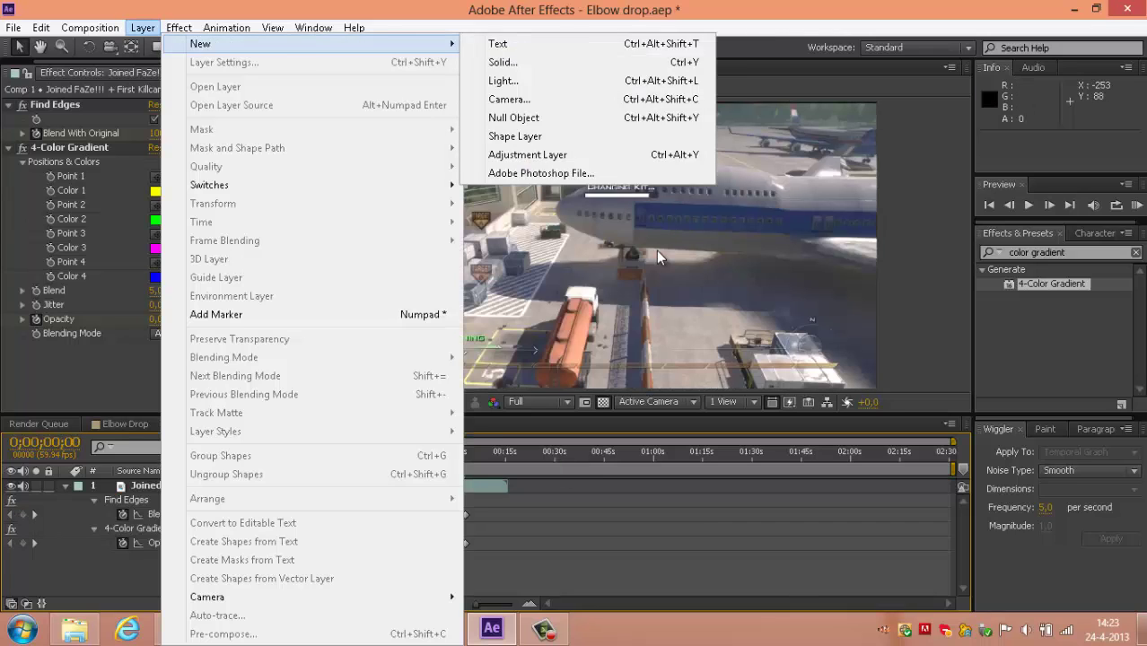
{"action": "key", "text": "Down"}
{"action": "key", "text": "Return"}
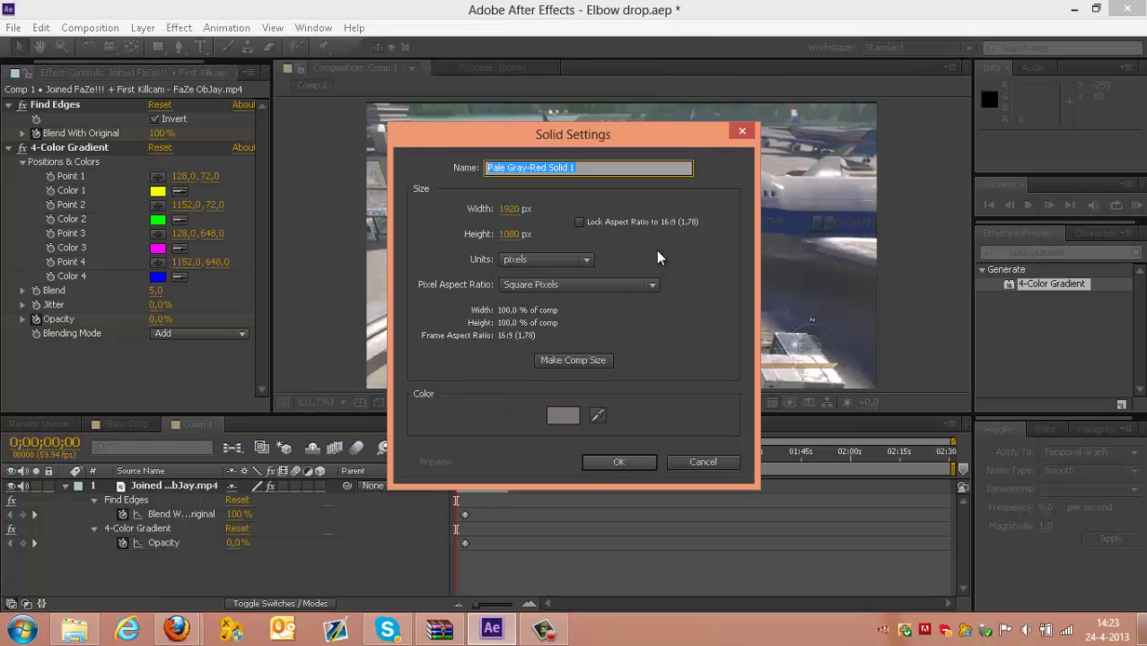
{"action": "key", "text": "Tab"}
{"action": "key", "text": "space"}
{"action": "type", "text": "000000"}
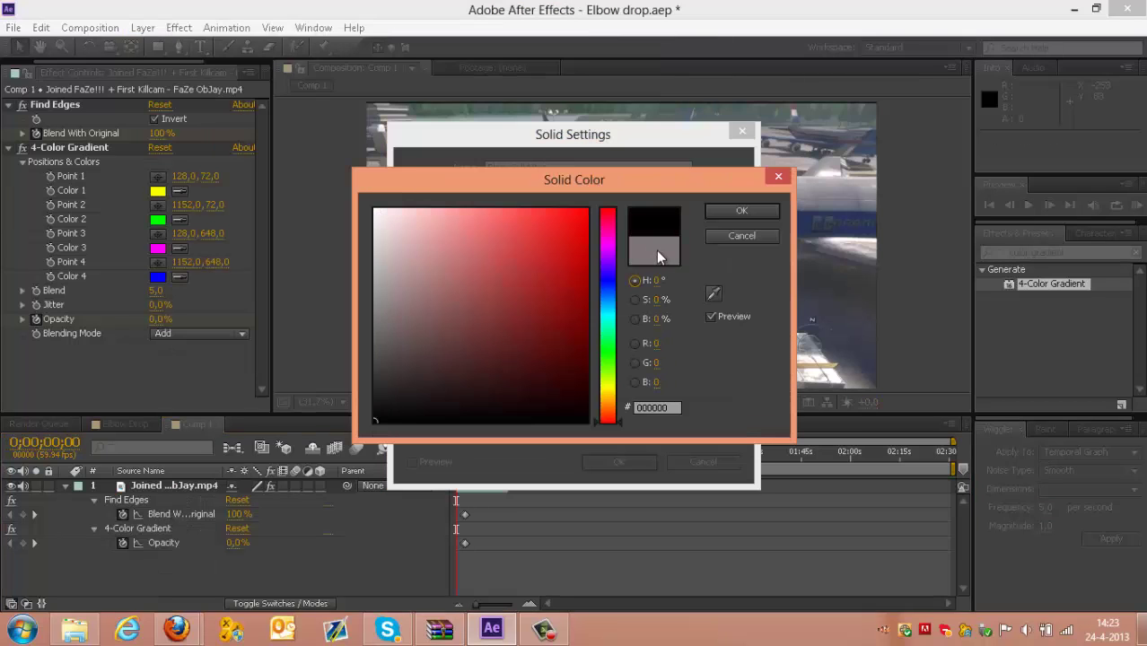
{"action": "key", "text": "Return"}
{"action": "key", "text": "Return"}
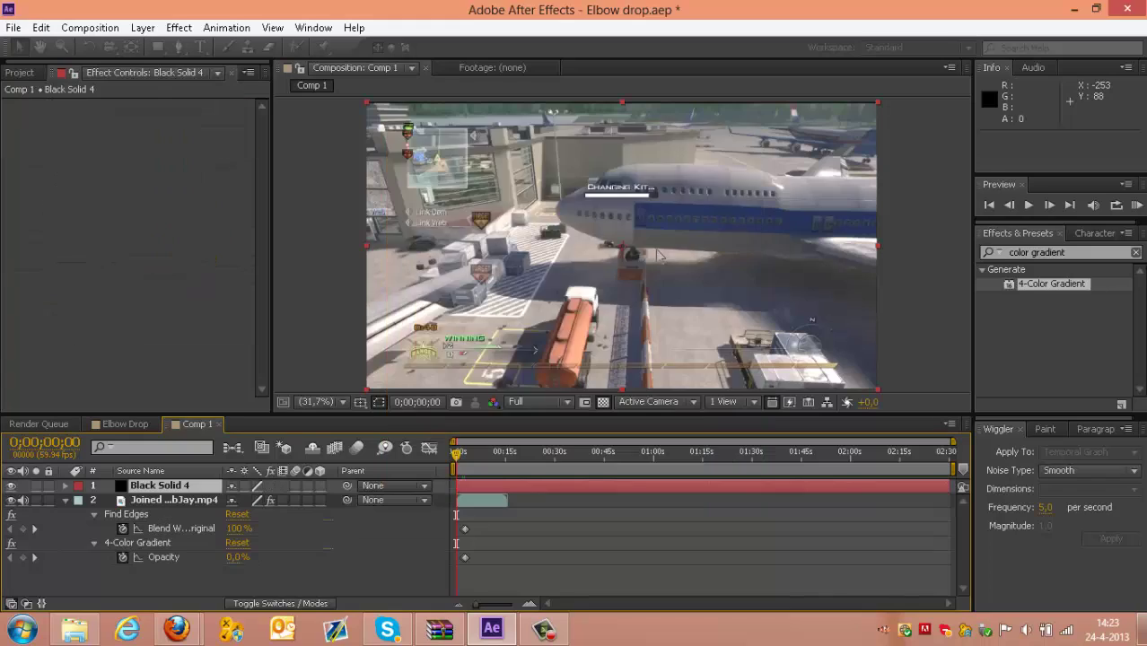
Apply the Grid effect from the Generate category to the black solid
{"action": "left_click", "coordinate": [179, 27]}
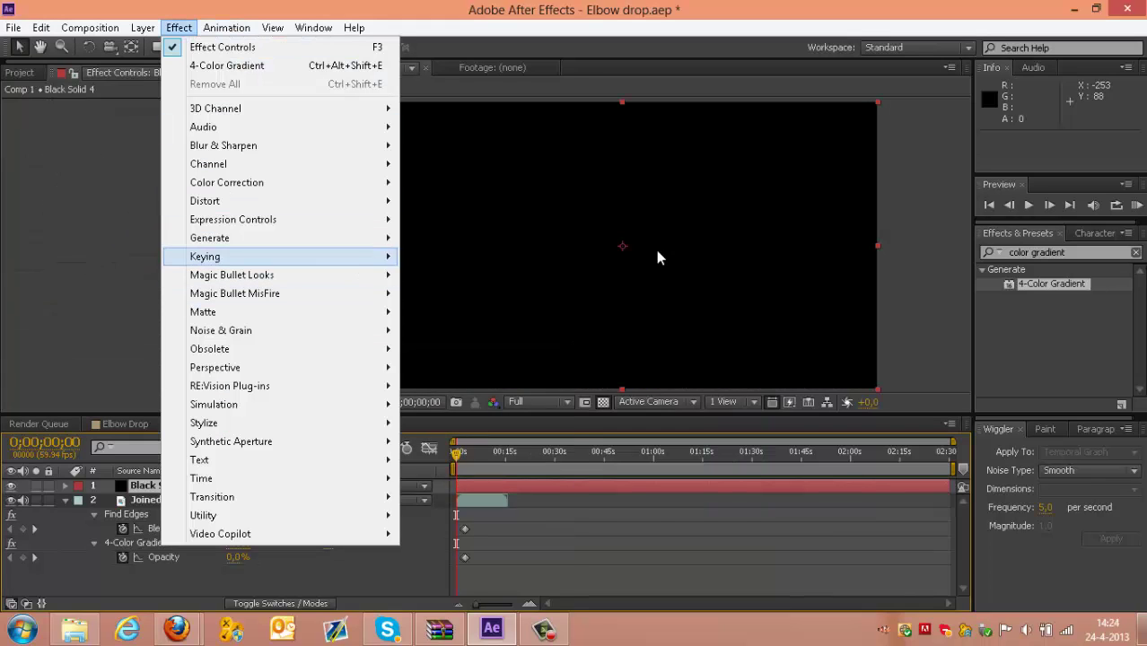
{"action": "mouse_move", "coordinate": [270, 238]}
{"action": "key", "text": "Down"}
{"action": "key", "text": "Down"}
{"action": "key", "text": "Down"}
{"action": "key", "text": "Down"}
{"action": "key", "text": "Down"}
{"action": "key", "text": "Down"}
{"action": "key", "text": "Down"}
{"action": "key", "text": "Down"}
{"action": "key", "text": "Down"}
{"action": "key", "text": "Down"}
{"action": "key", "text": "Down"}
{"action": "key", "text": "Down"}
{"action": "key", "text": "Down"}
{"action": "key", "text": "Down"}
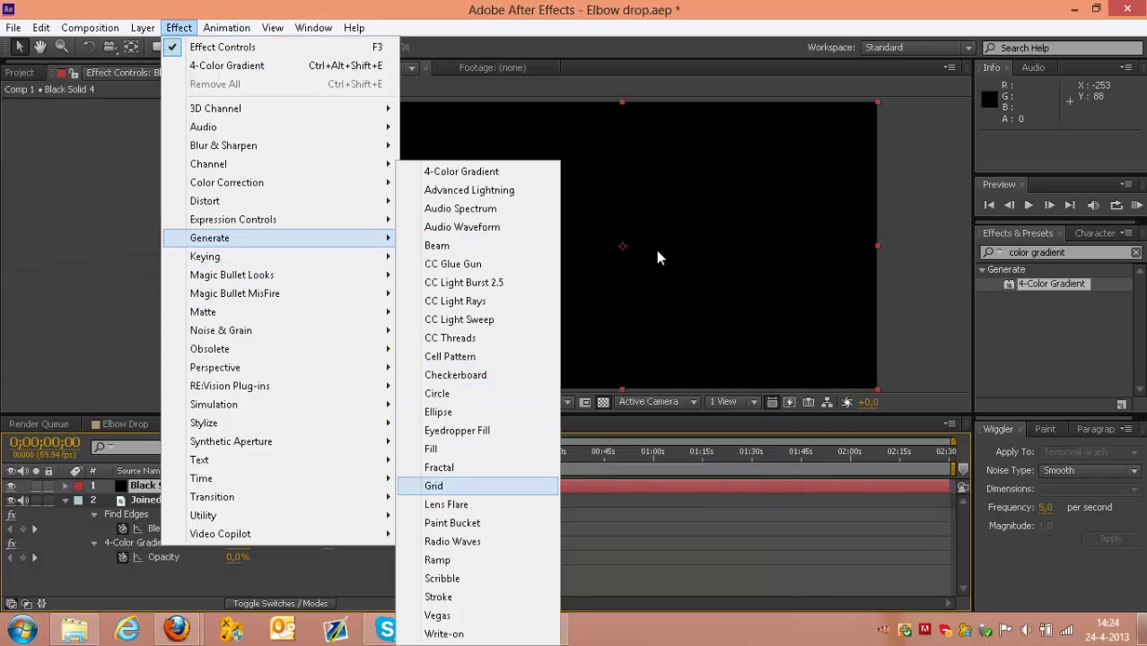
{"action": "key", "text": "Escape"}
{"action": "key", "text": "Escape"}
Set the Grid effect's anchor to 0, 0
{"action": "left_click", "coordinate": [183, 119]}
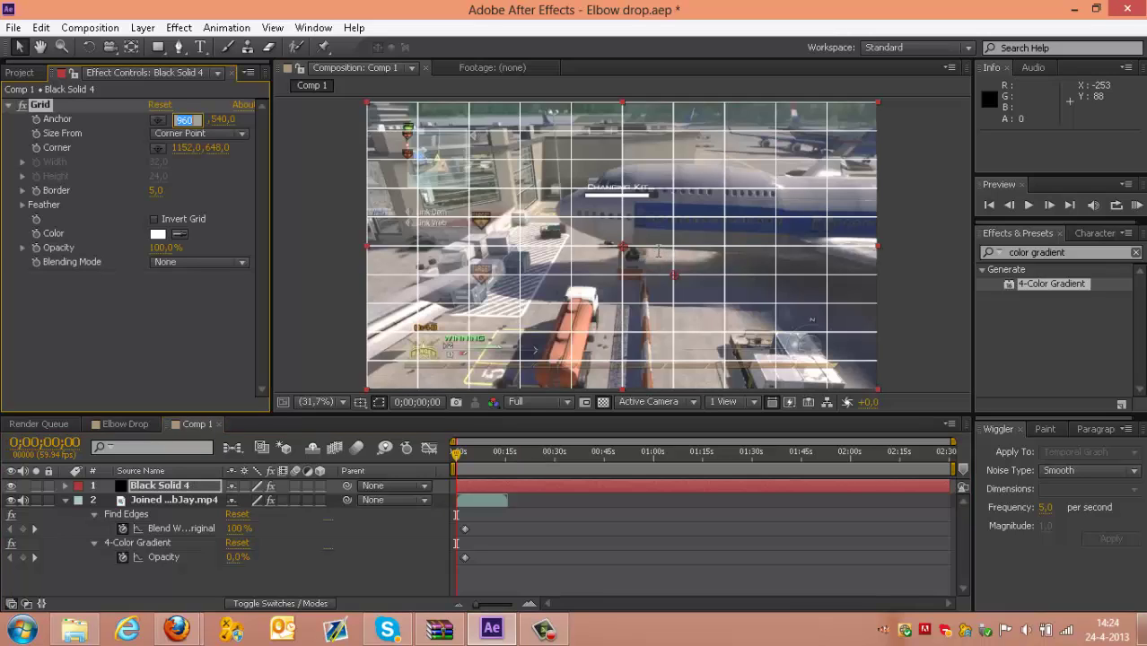
{"action": "key", "text": "Return"}
{"action": "key", "text": "Tab"}
{"action": "type", "text": "0"}
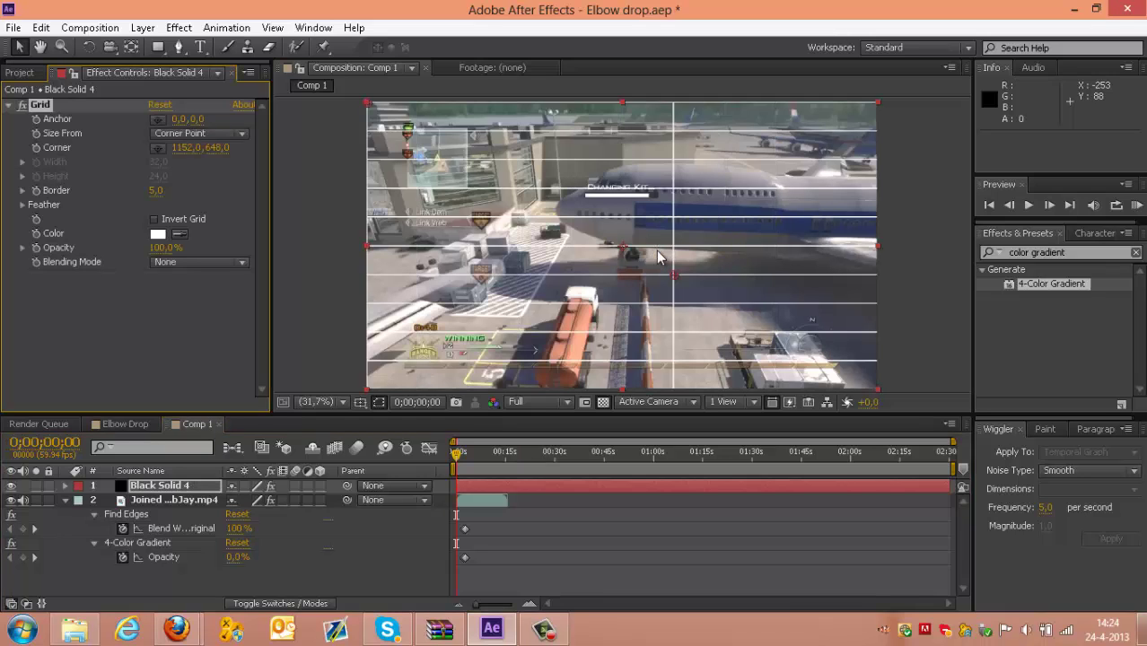
{"action": "key", "text": "Return"}
Size the grid from Width & Height Sliders, with a width of 2000 and a height of 720
{"action": "left_click", "coordinate": [199, 134]}
{"action": "left_click", "coordinate": [230, 189]}
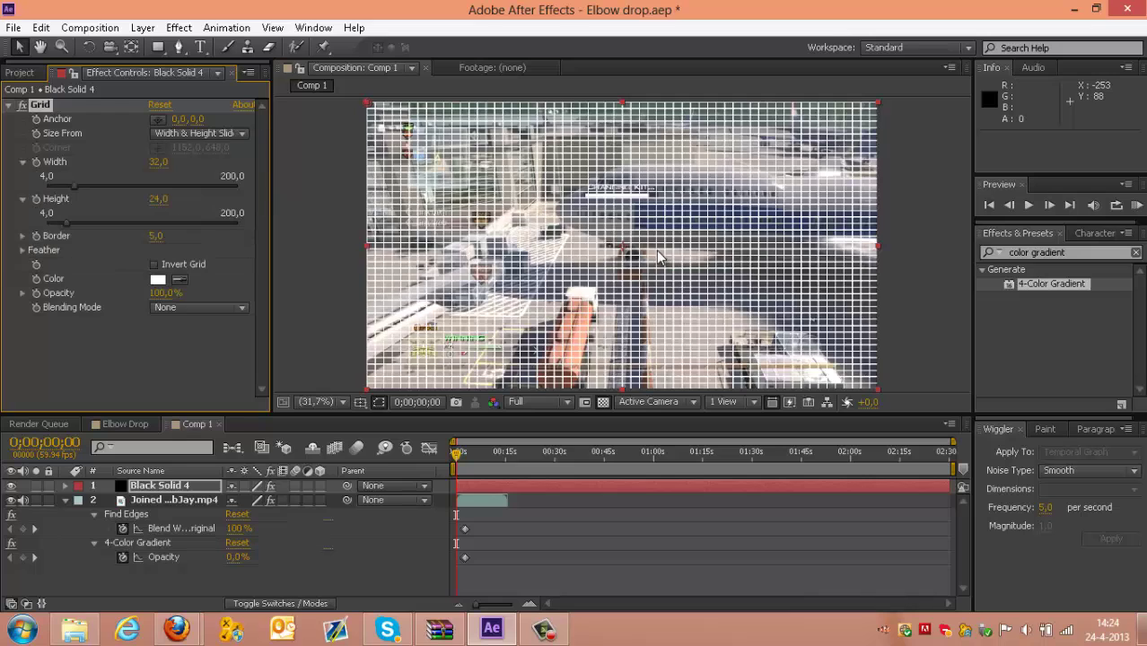
{"action": "left_click", "coordinate": [158, 162]}
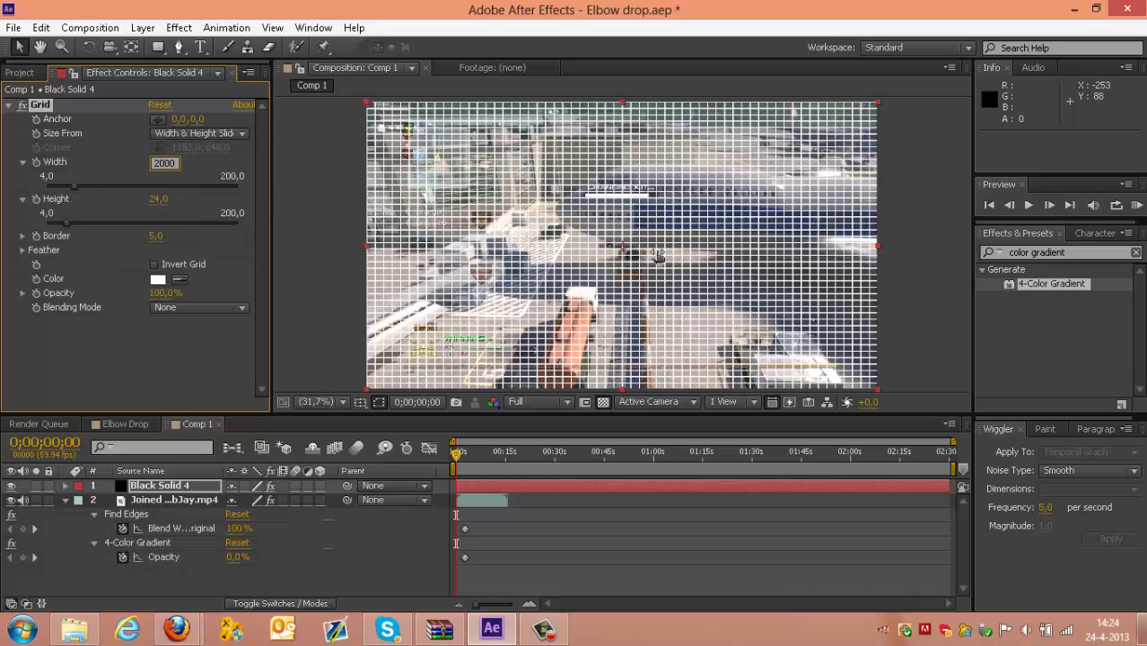
{"action": "key", "text": "Tab"}
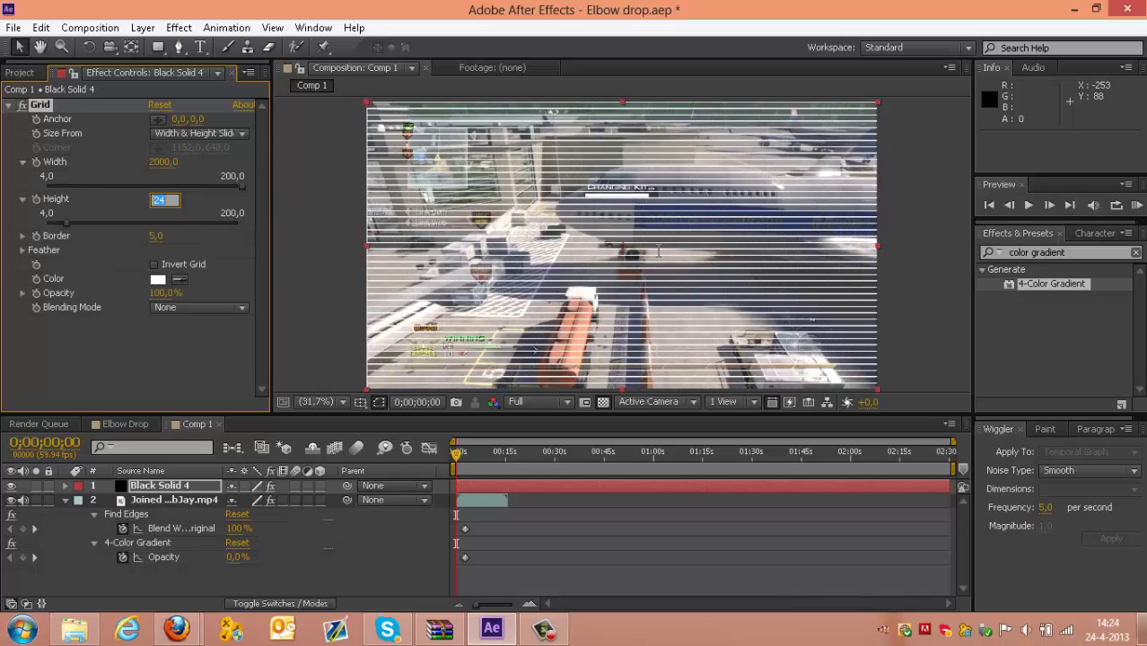
{"action": "type", "text": "720"}
{"action": "key", "text": "Return"}
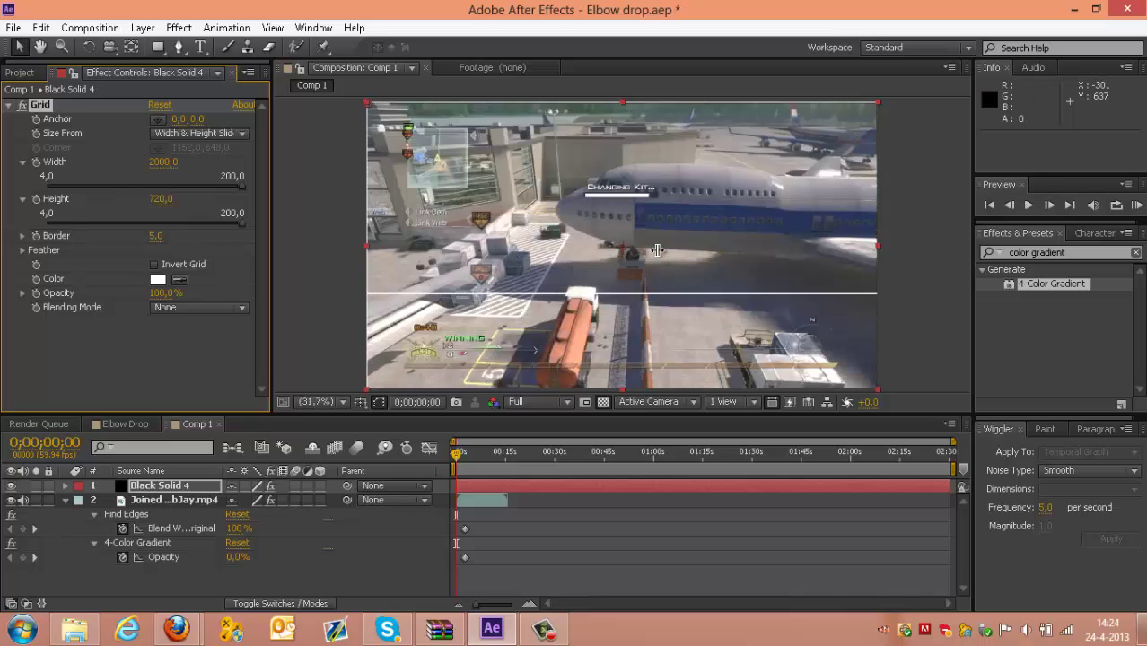
Delete the Grid effect and the black solid layer
{"action": "key", "text": "Delete"}
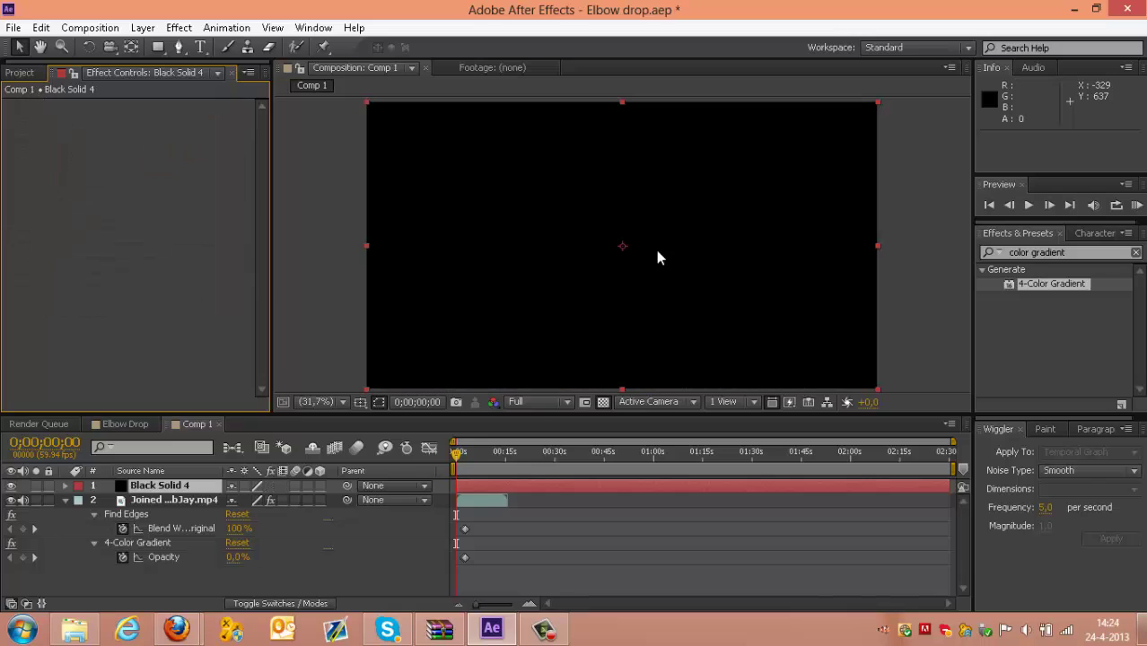
{"action": "left_click", "coordinate": [658, 257]}
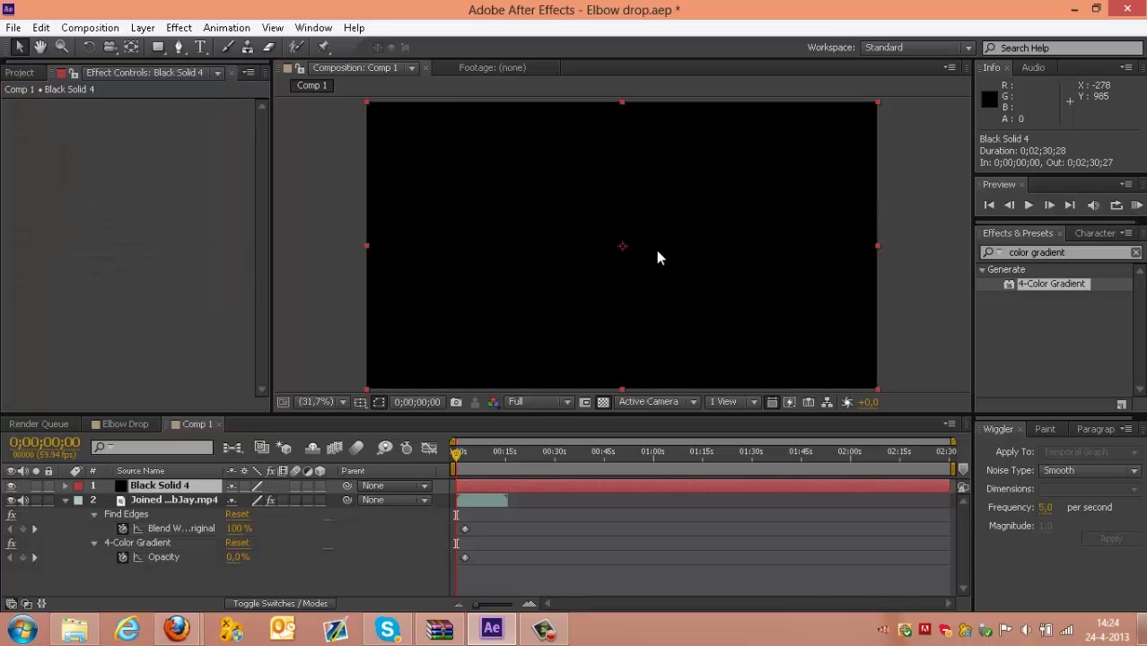
{"action": "key", "text": "Delete"}
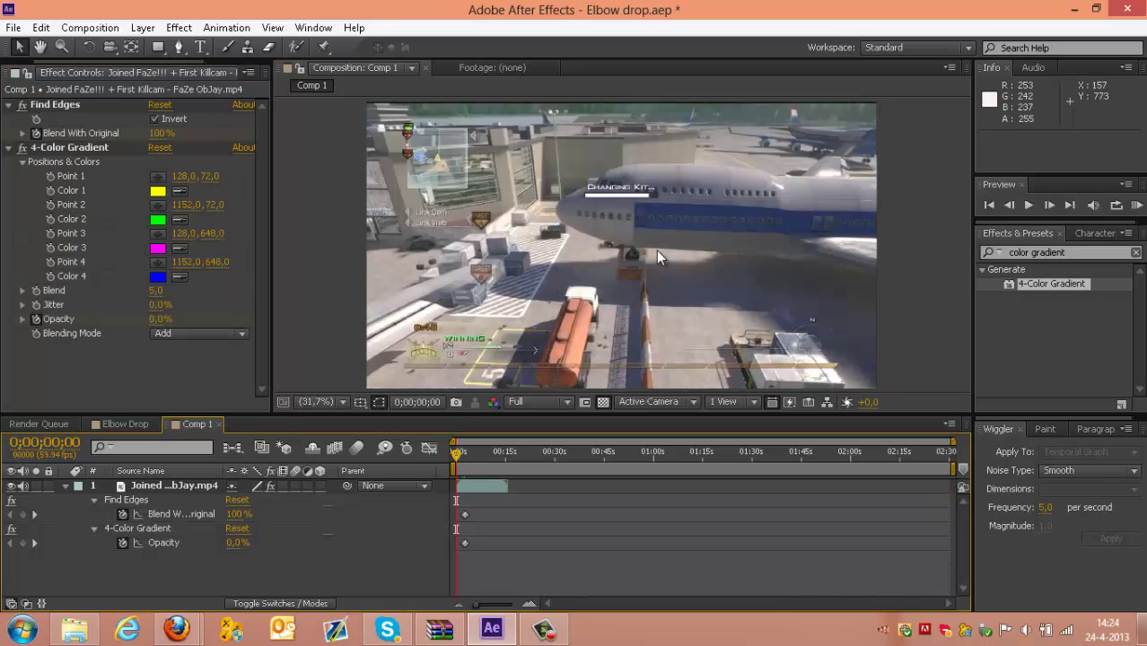
Collapse the clip's keyframed properties, show the project's items and select the clip layer in the timeline
{"action": "key", "text": "u"}
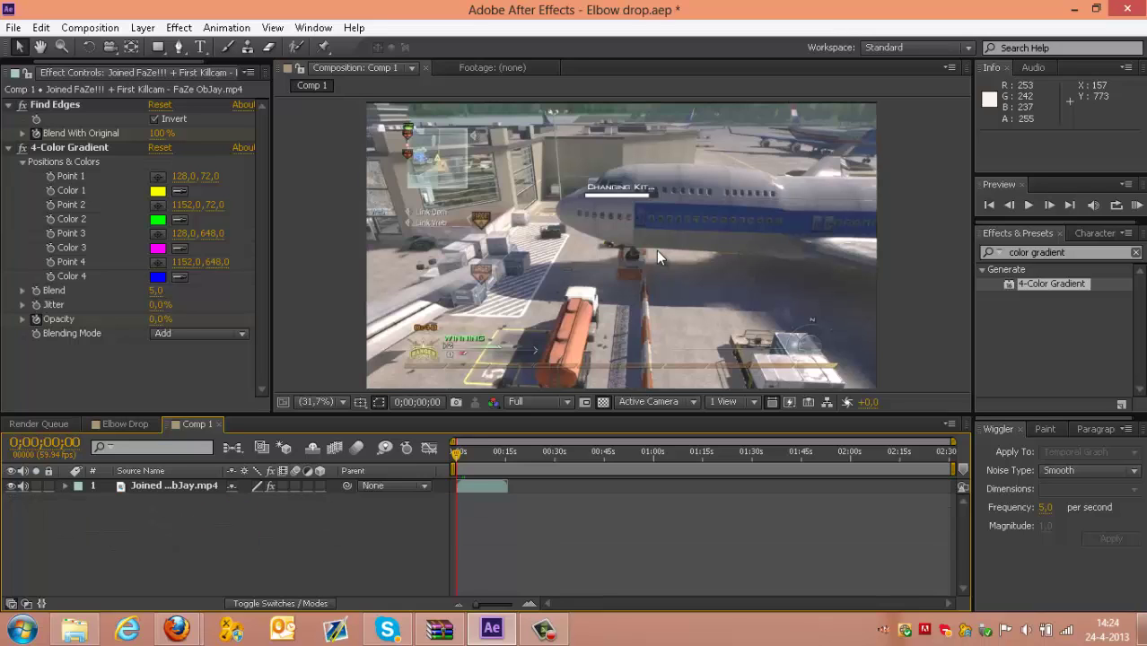
{"action": "key", "text": "ctrl+0"}
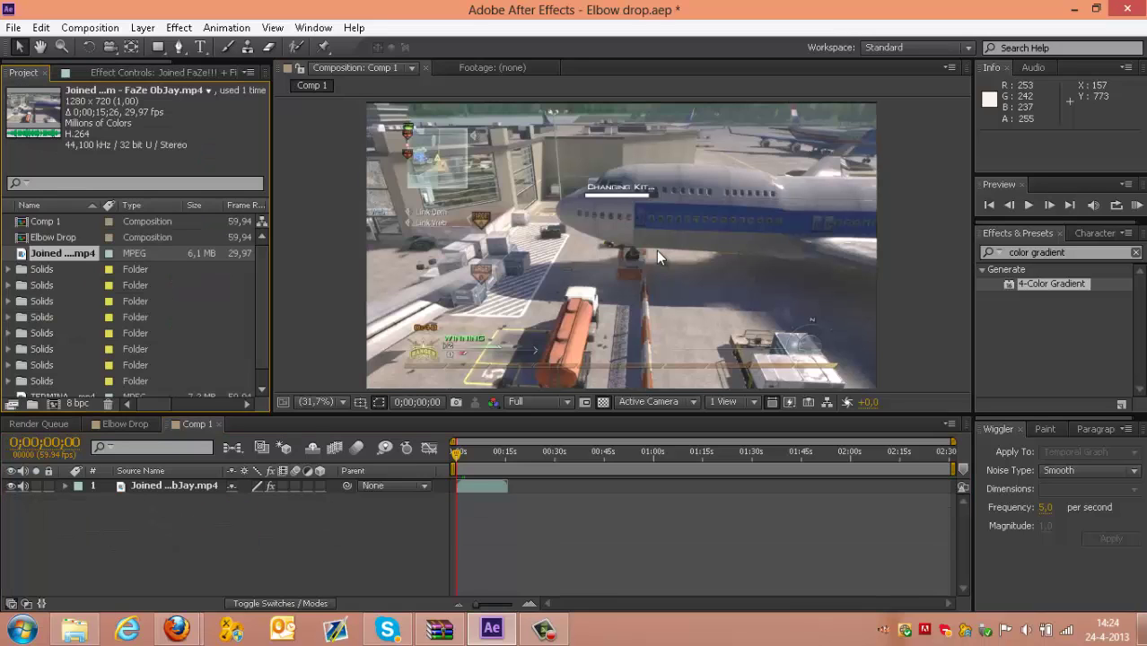
{"action": "key", "text": "ctrl+z"}
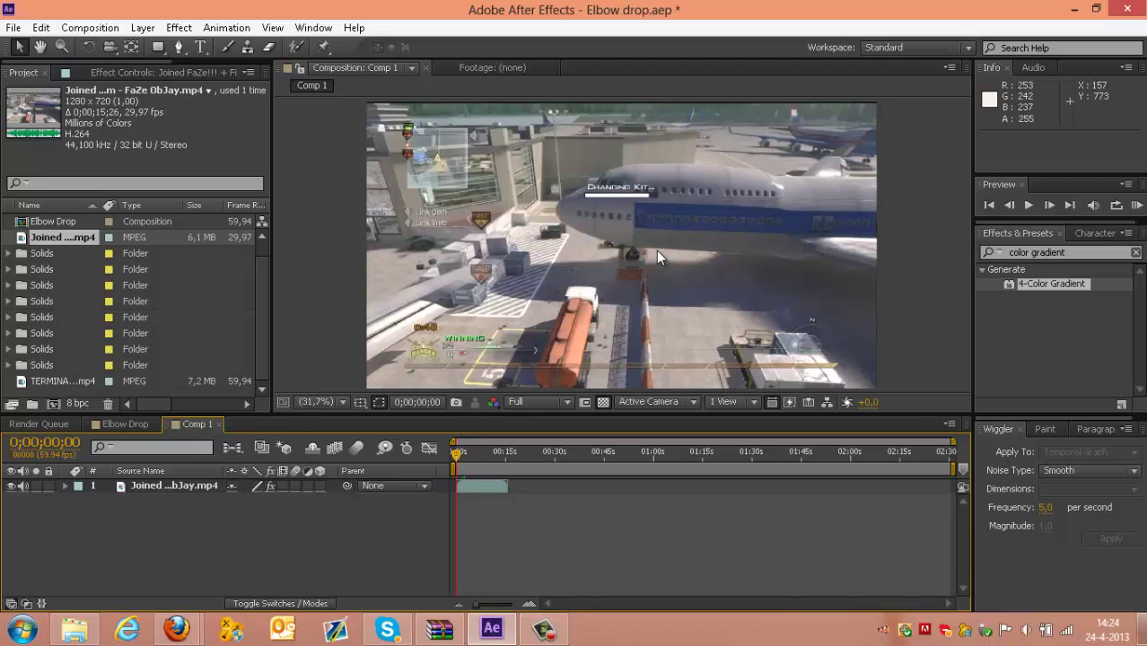
{"action": "key", "text": "ctrl+a"}
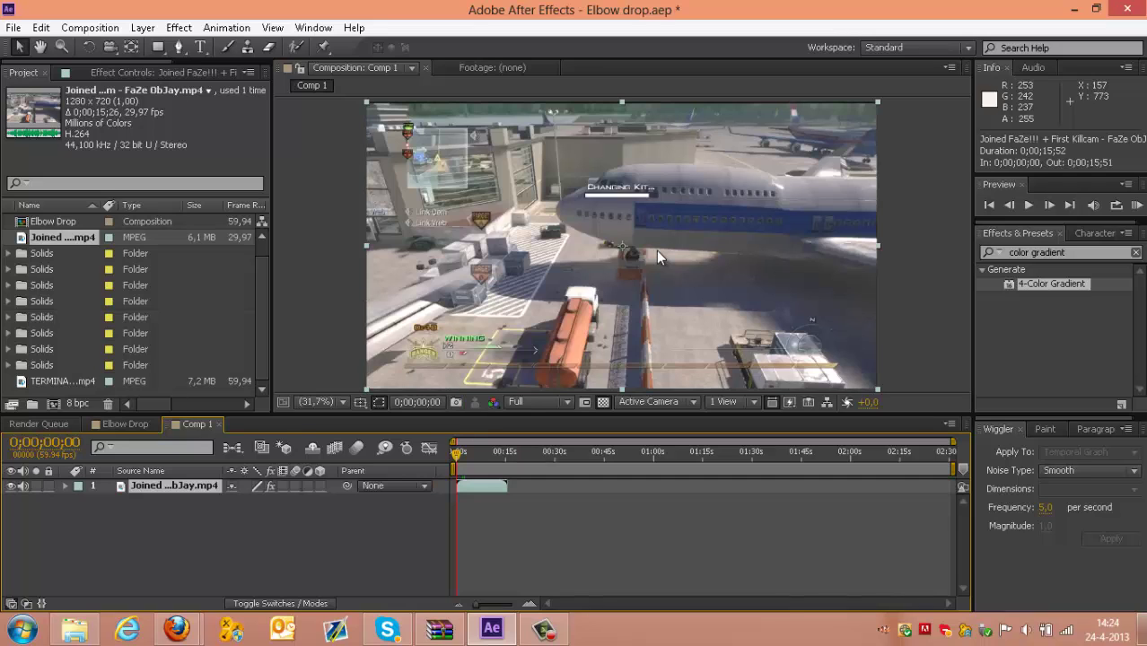
Preview the clip from the start and compare the frames around the flash between 0;00;02;10 and 0;00;02;12
{"action": "key", "text": "space"}
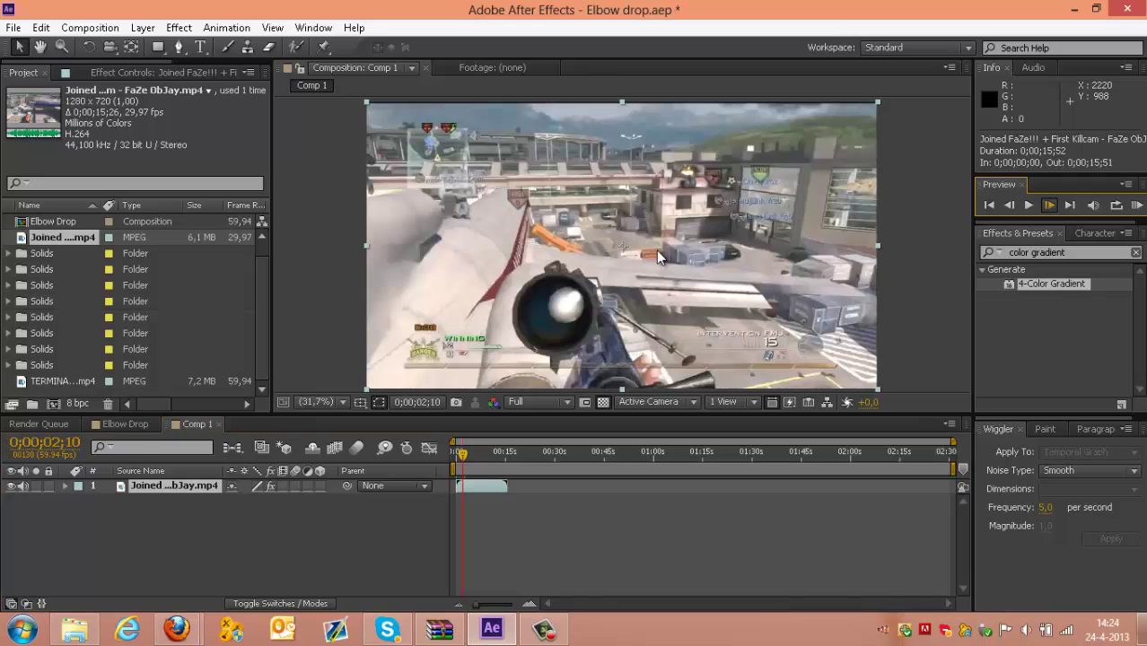
{"action": "key", "text": "Page_Up"}
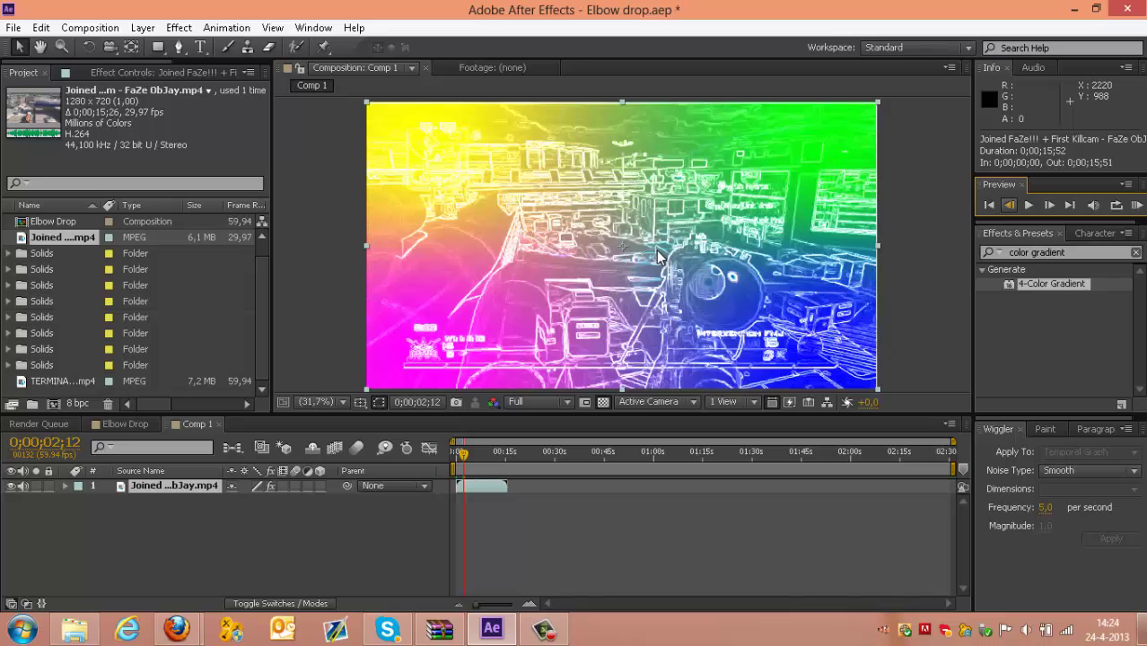
{"action": "key", "text": "Page_Up"}
{"action": "key", "text": "Page_Up"}
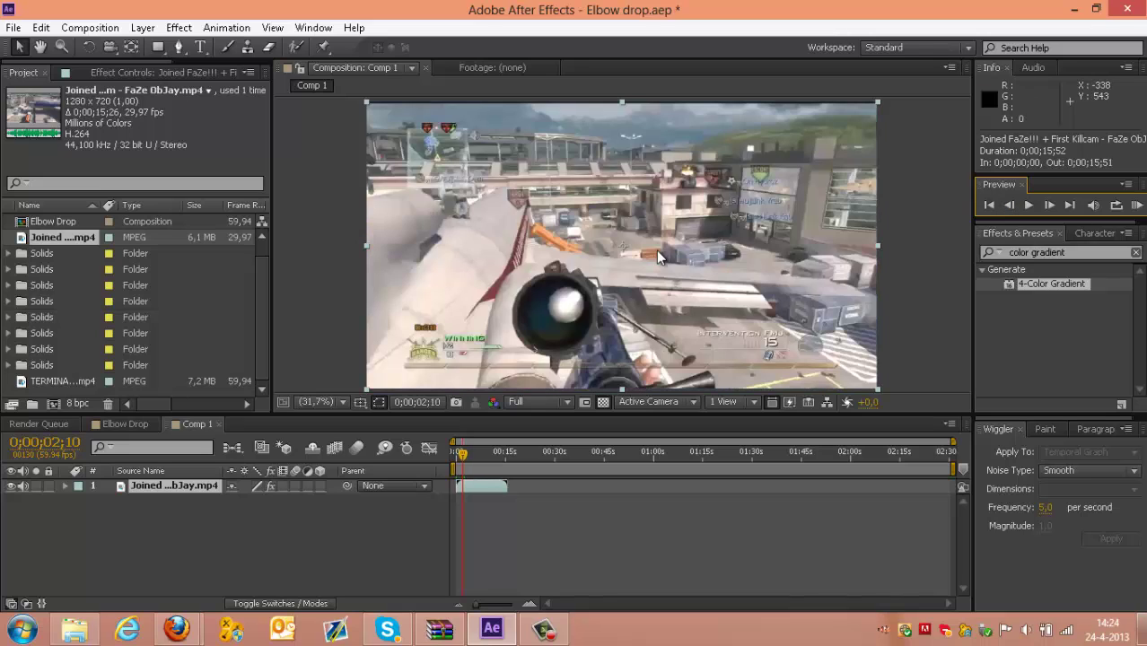
{"action": "key", "text": "super+1"}
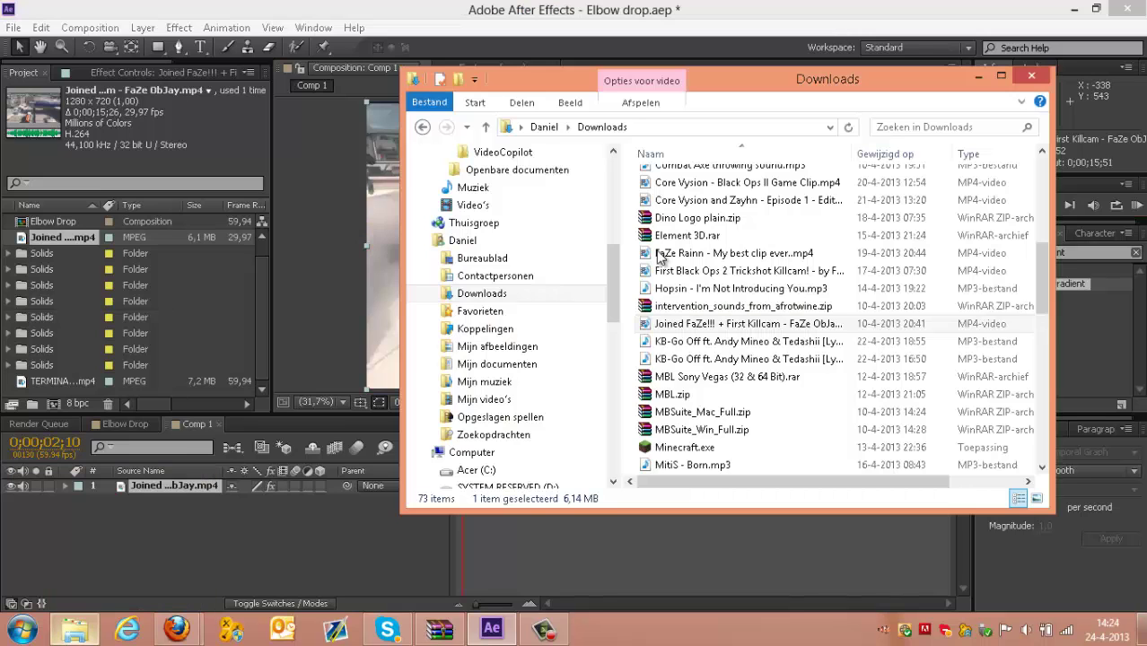
{"action": "key", "text": "super+1"}
{"action": "key", "text": "super+3"}
{"action": "key", "text": "super+3"}
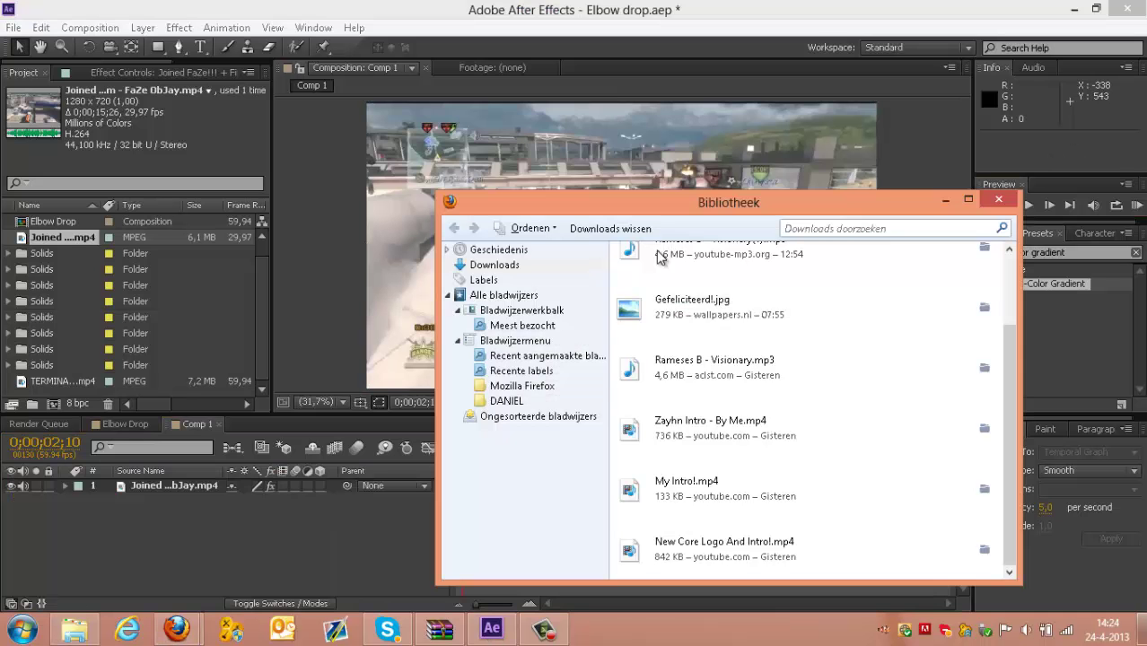
{"action": "key", "text": "alt+Tab"}
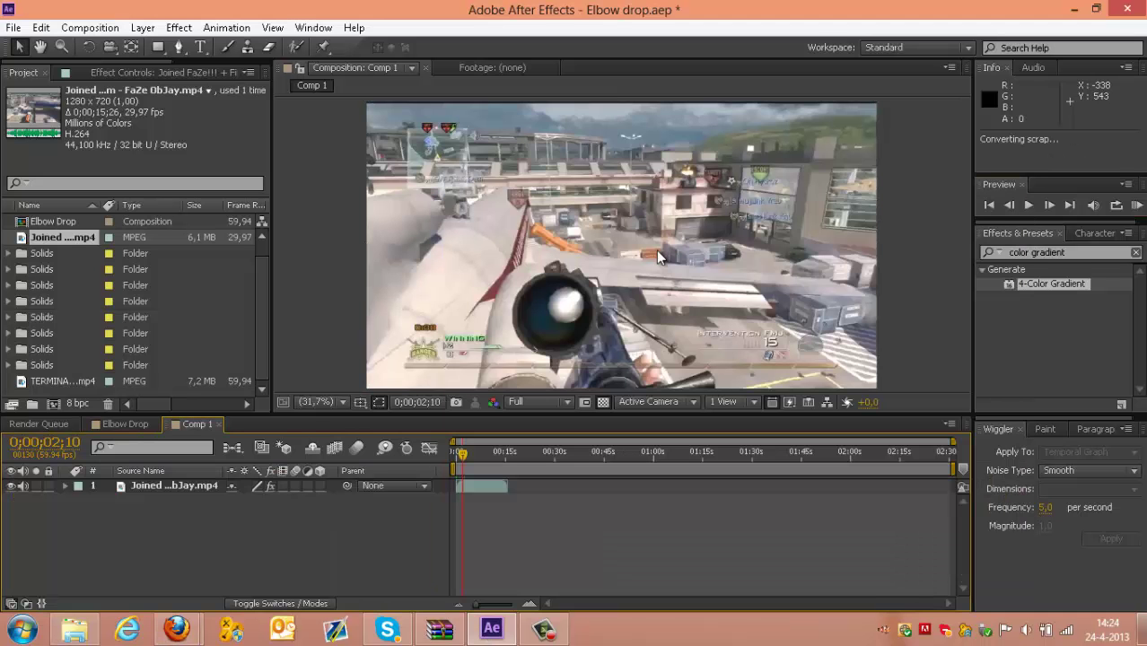
{"action": "key", "text": "super+0"}
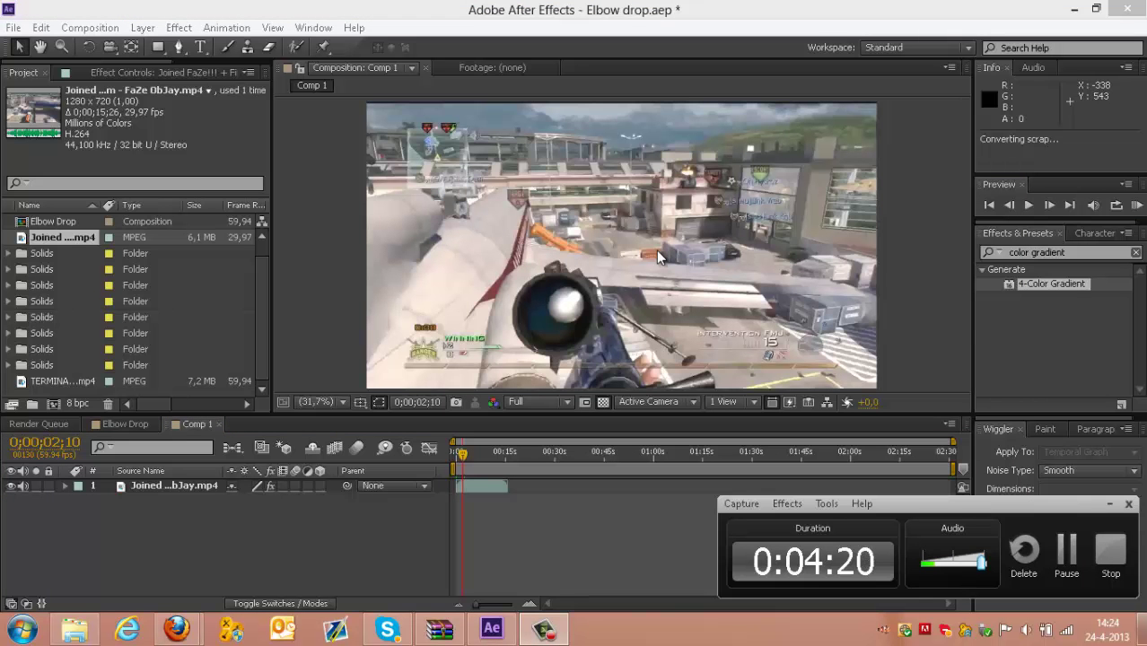